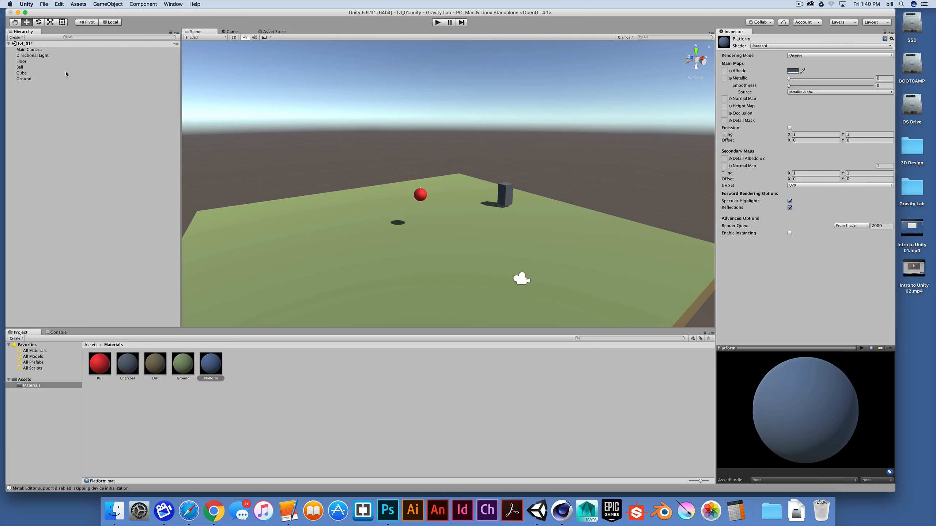
Step: Select the Main Camera, run and stop the game, and compare its Game view with the Scene view
left_click(29, 50)
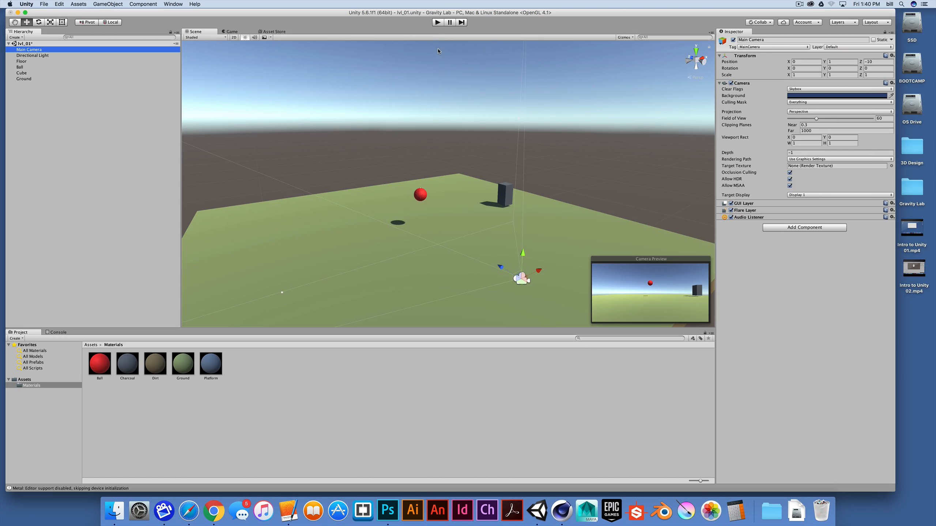
left_click(438, 23)
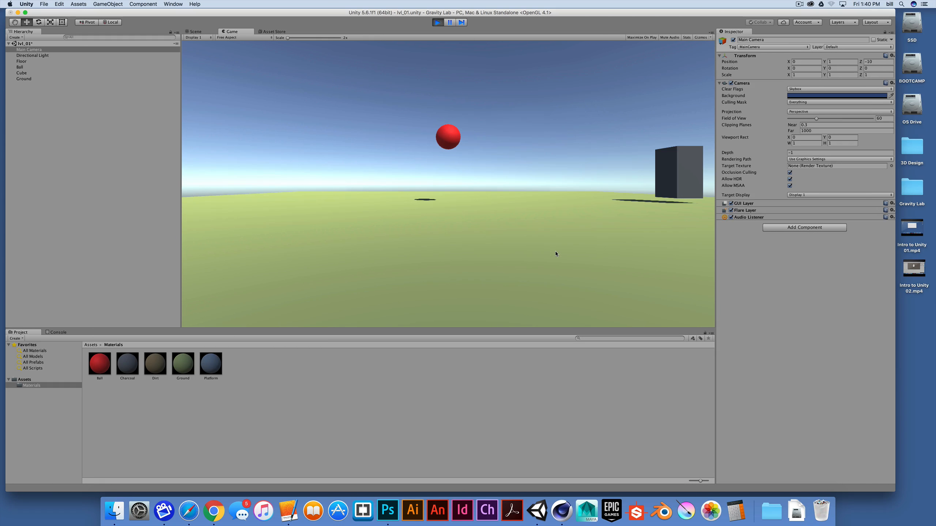
left_click(437, 23)
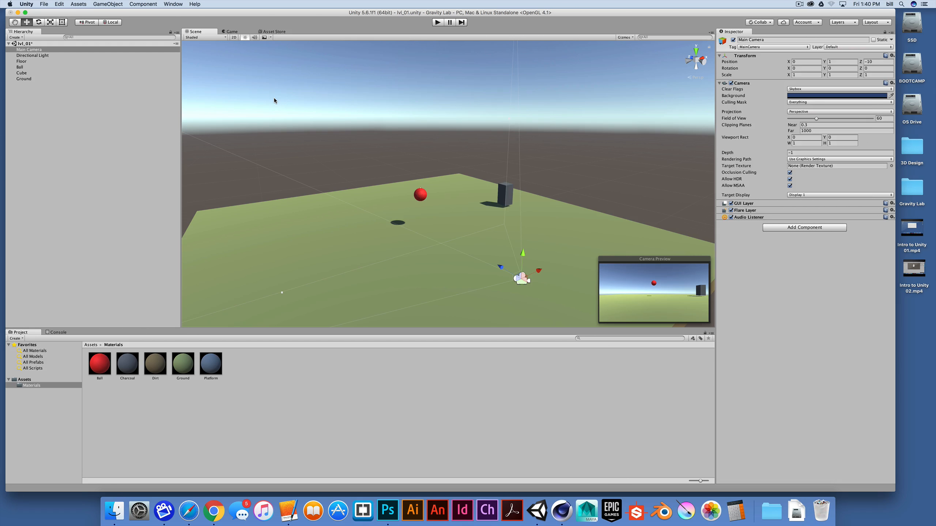
left_click(230, 33)
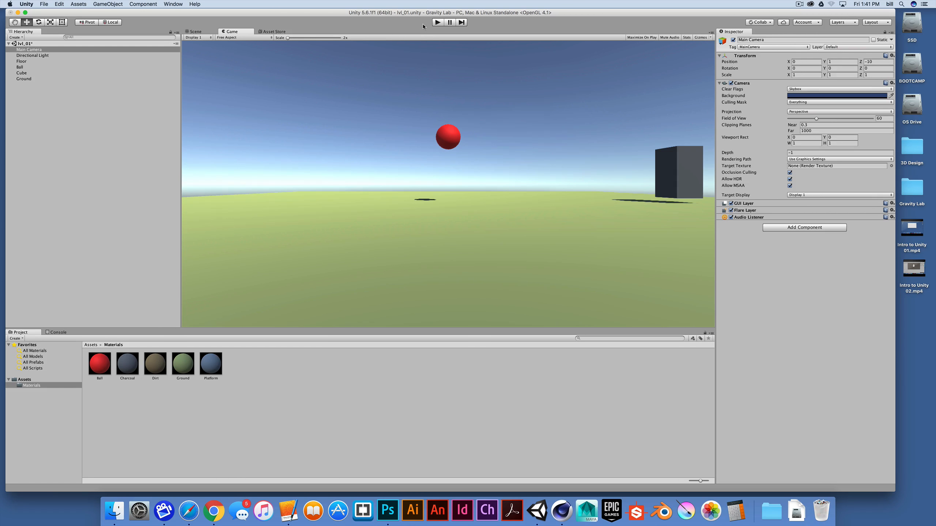
left_click(195, 32)
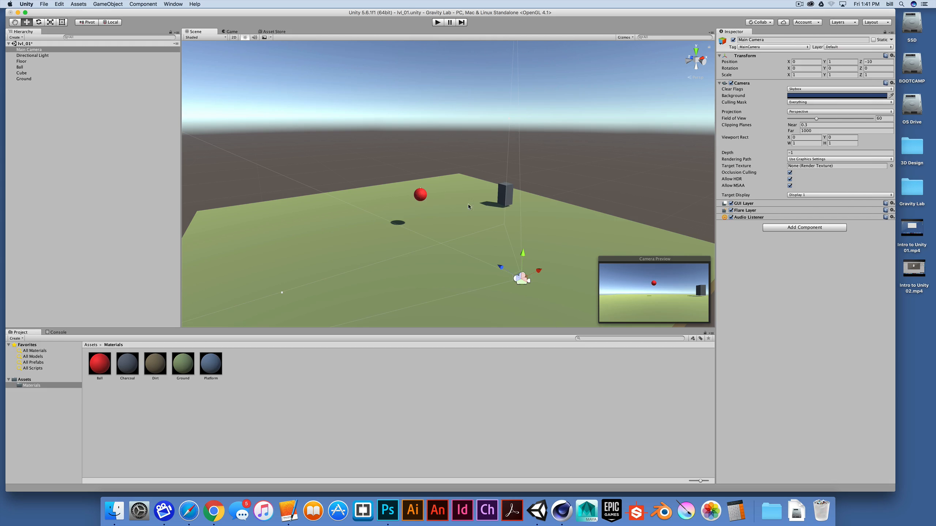
Step: Start and stop play mode twice to preview the scene through the camera
left_click(437, 23)
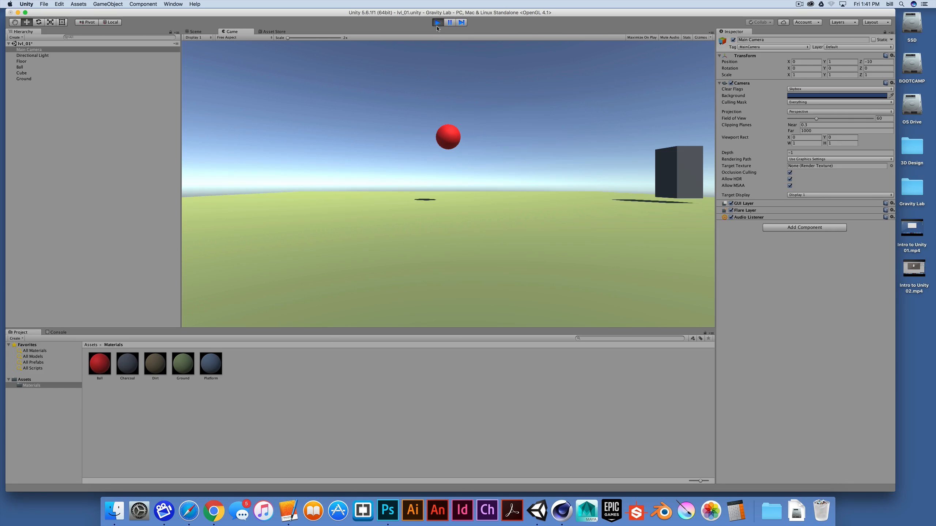
left_click(437, 25)
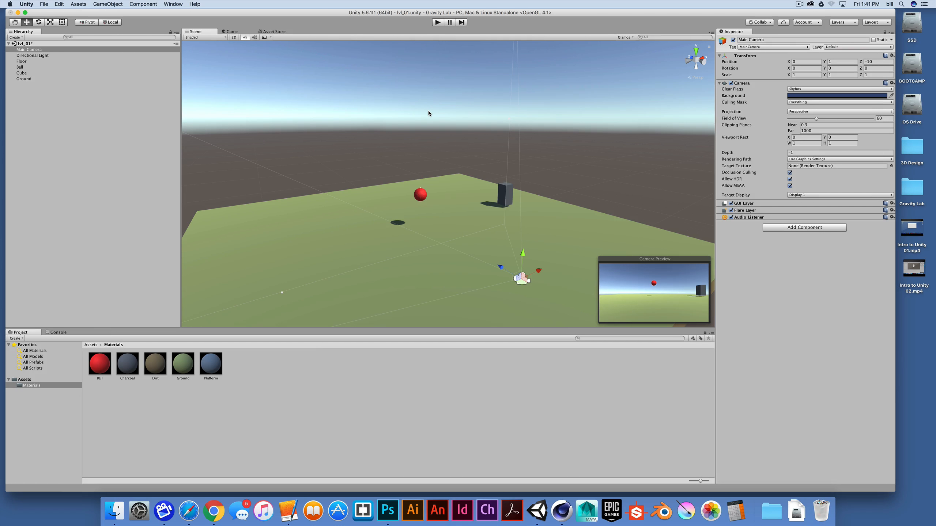
key("super+p")
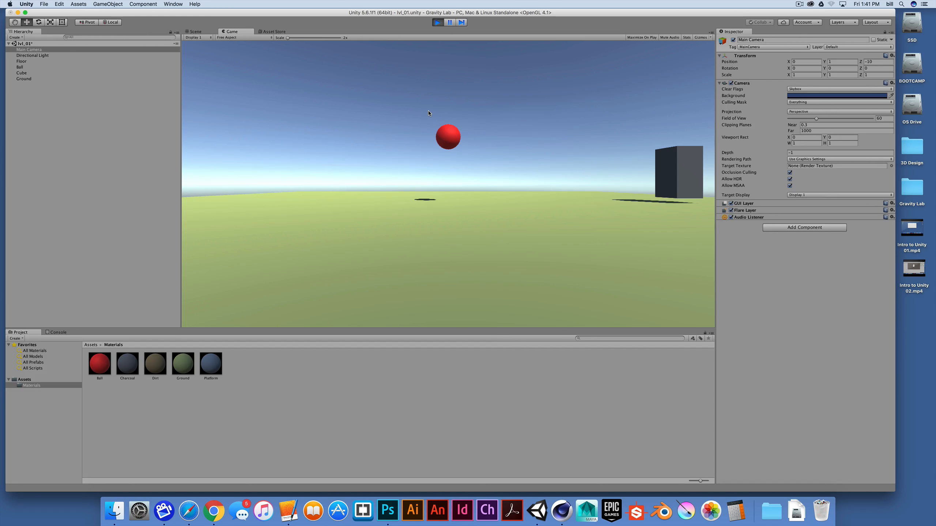
key("super+p")
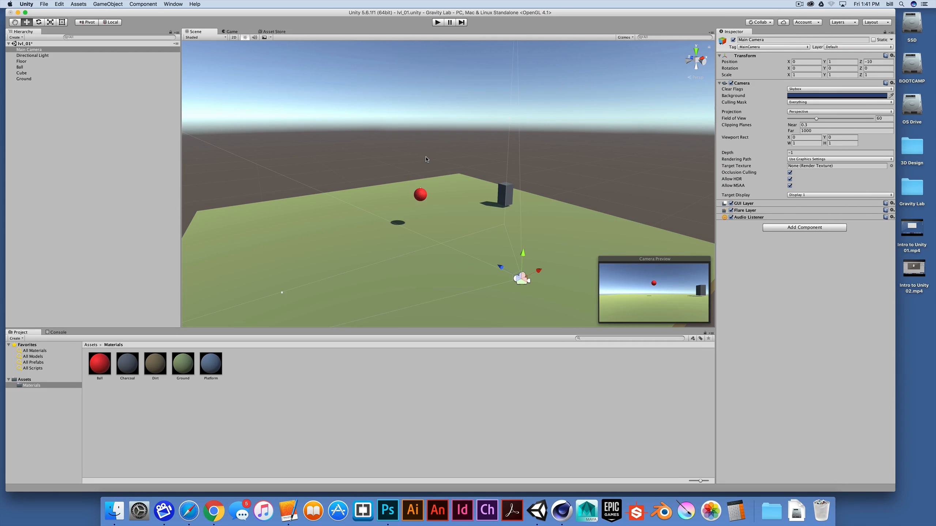
Step: Run the game, move the Ball to Y position 11.11 during play mode, and stop playback
left_click(438, 22)
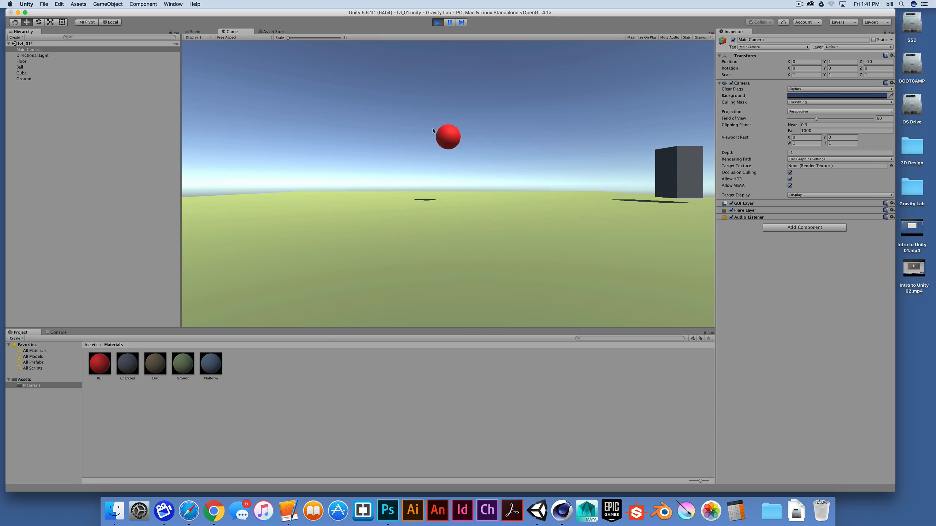
left_click(20, 67)
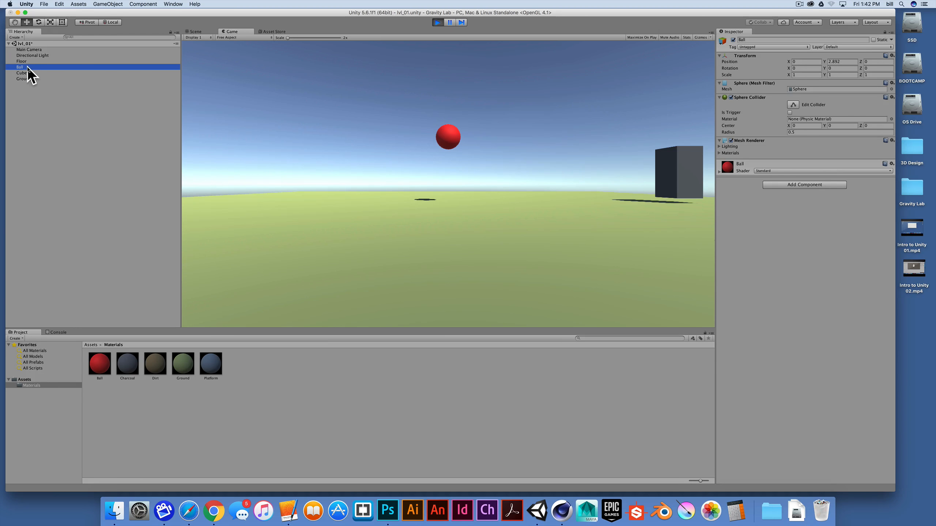
left_click(826, 62)
type("11.11")
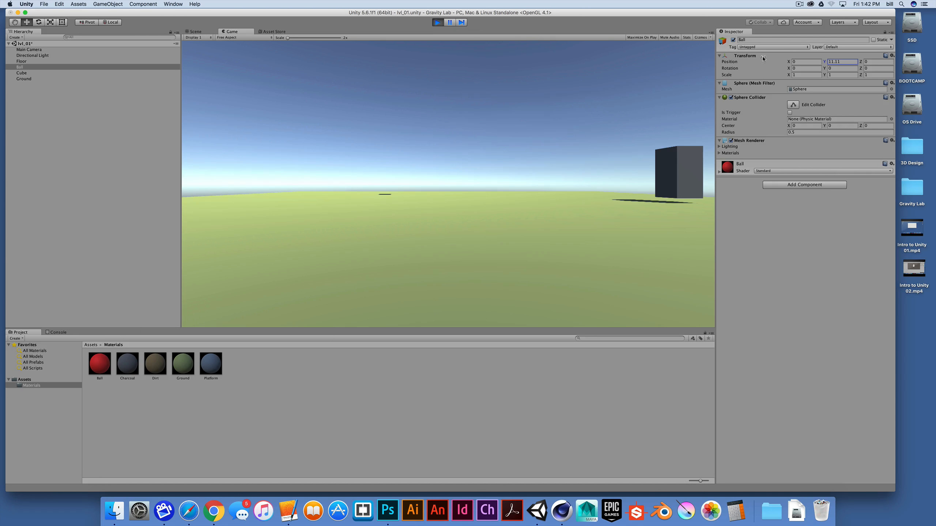
left_click(437, 23)
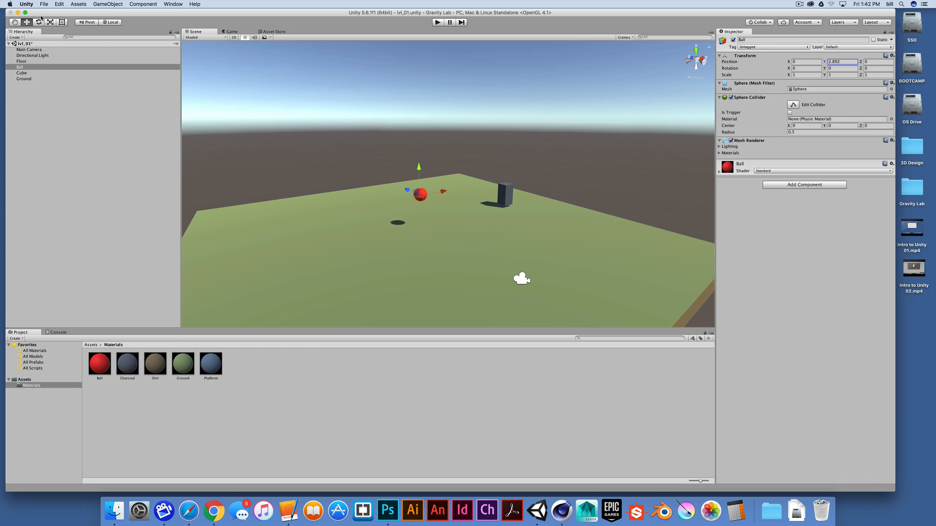
Step: Save the current scene and show the contents of the project's root Assets folder
left_click(43, 4)
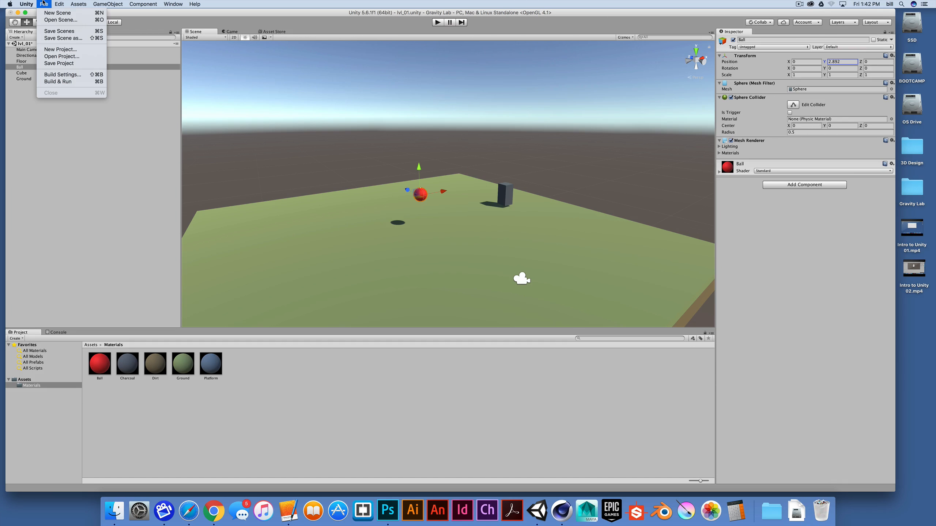
left_click(49, 32)
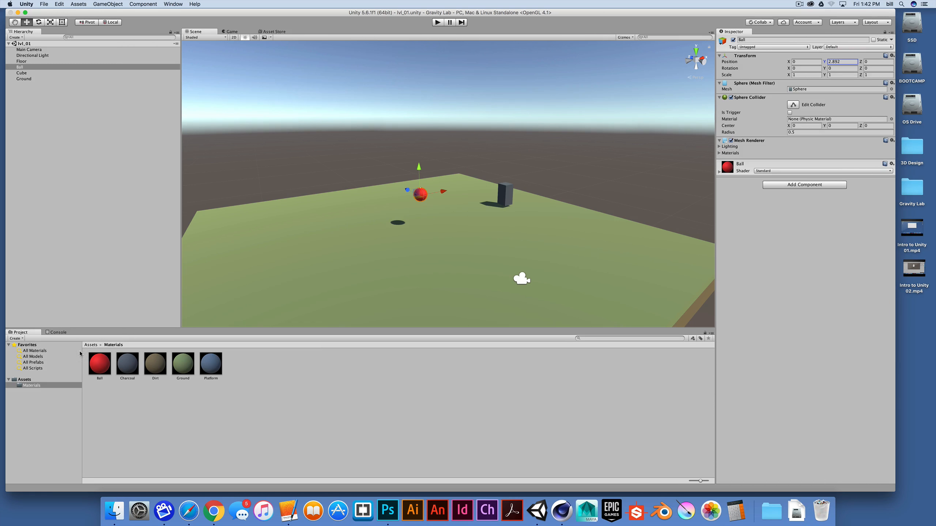
left_click(25, 379)
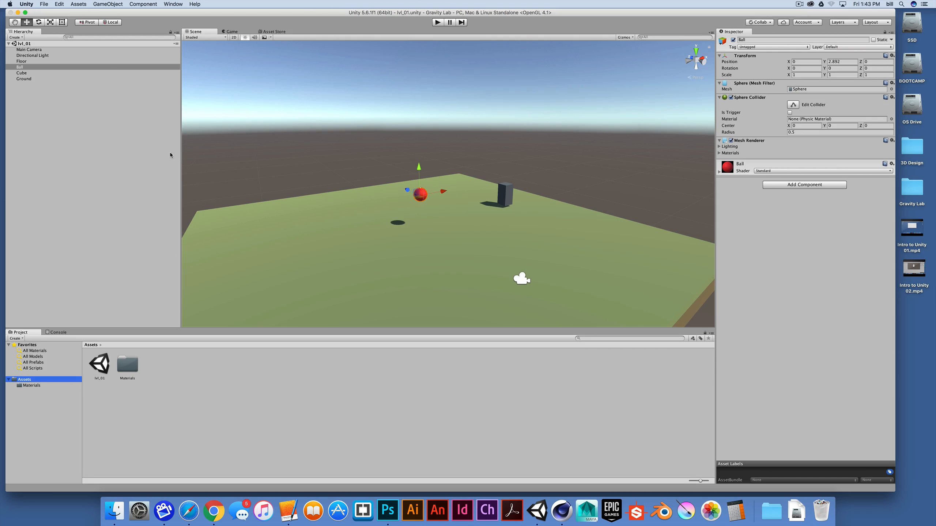
Step: Reposition the Main Camera to about Y 6.08 and Z -10.53, tilted to an X rotation of about 9.13
left_click(42, 51)
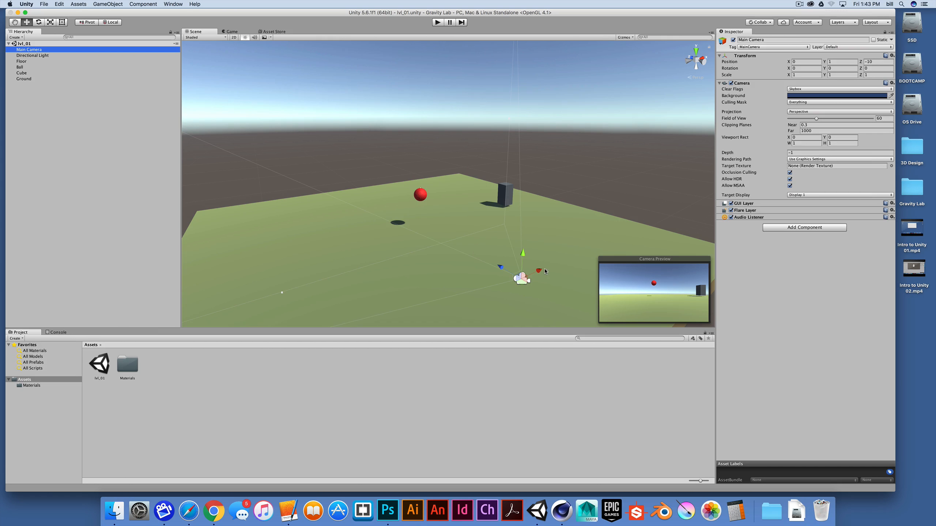
key("alt")
left_click_drag(540, 296, 421, 305, "alt")
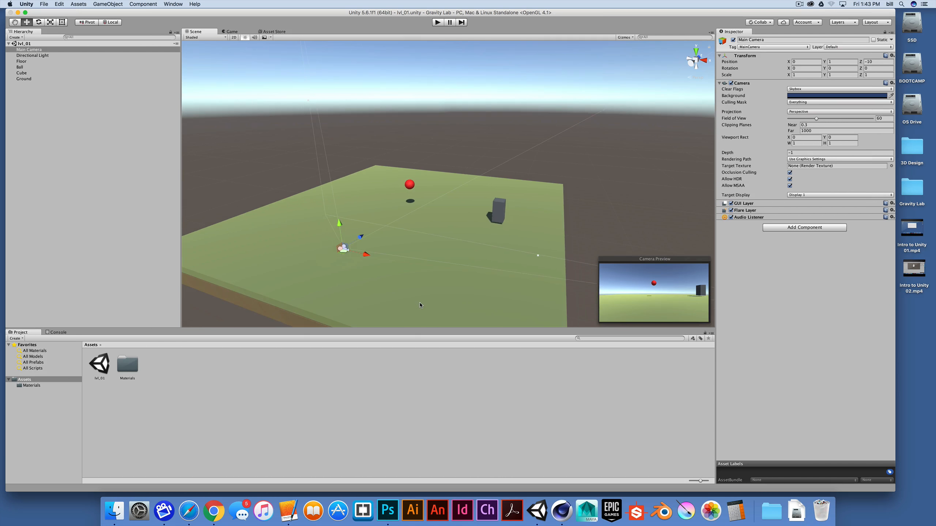
left_click_drag(457, 203, 552, 275, "alt")
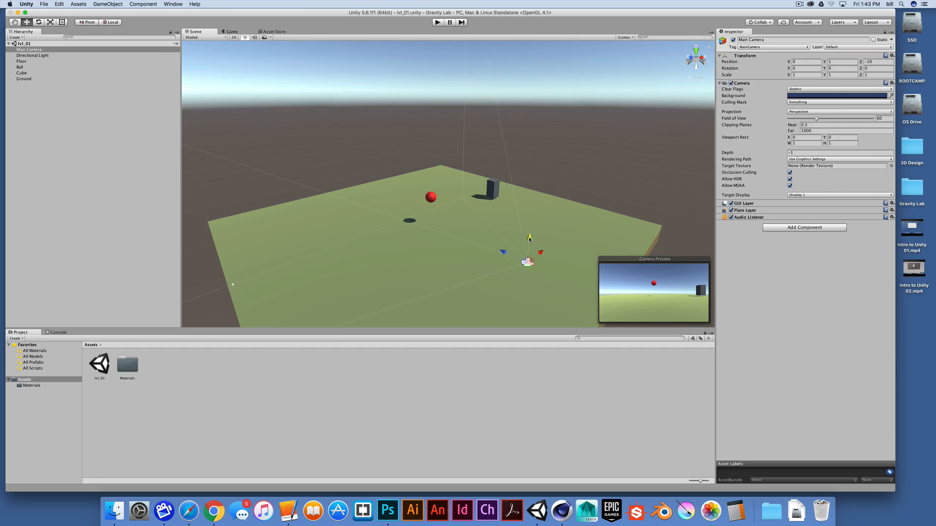
left_click_drag(529, 239, 705, 136)
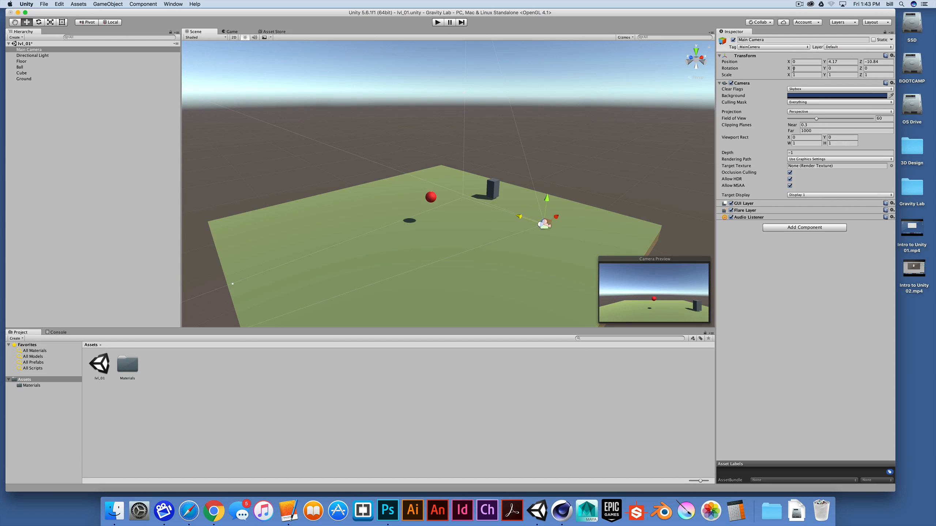
left_click_drag(788, 69, 854, 75)
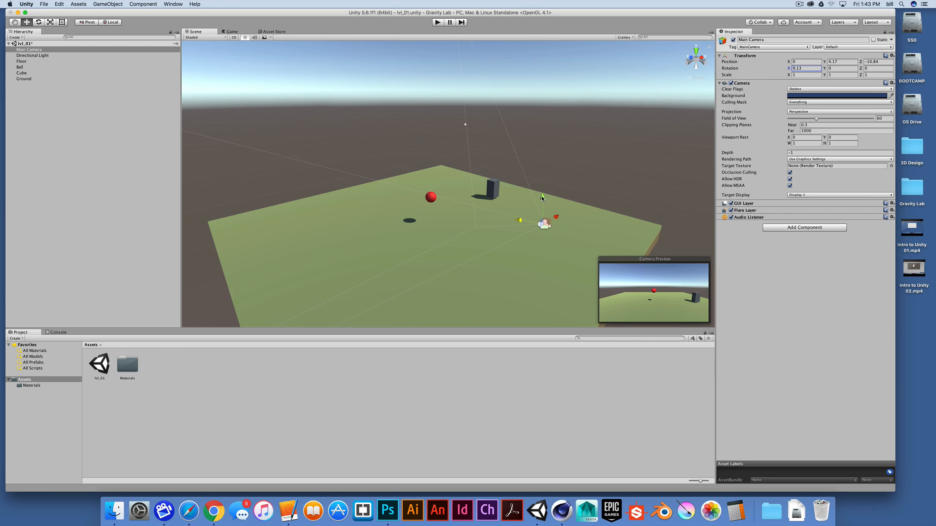
left_click_drag(542, 198, 548, 169)
Step: Raise the Ball to a Y position of about 7.26 and check it in the Main Camera preview
left_click(19, 67)
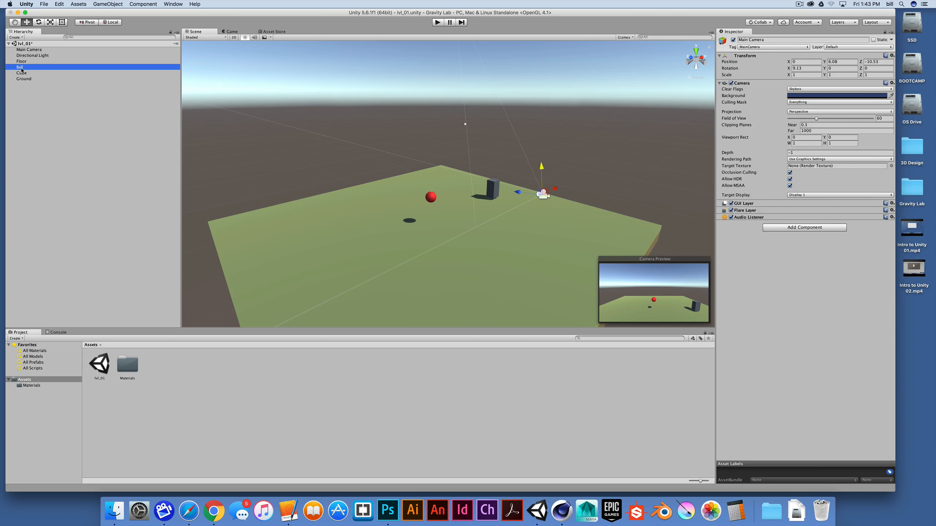
left_click_drag(430, 172, 429, 125)
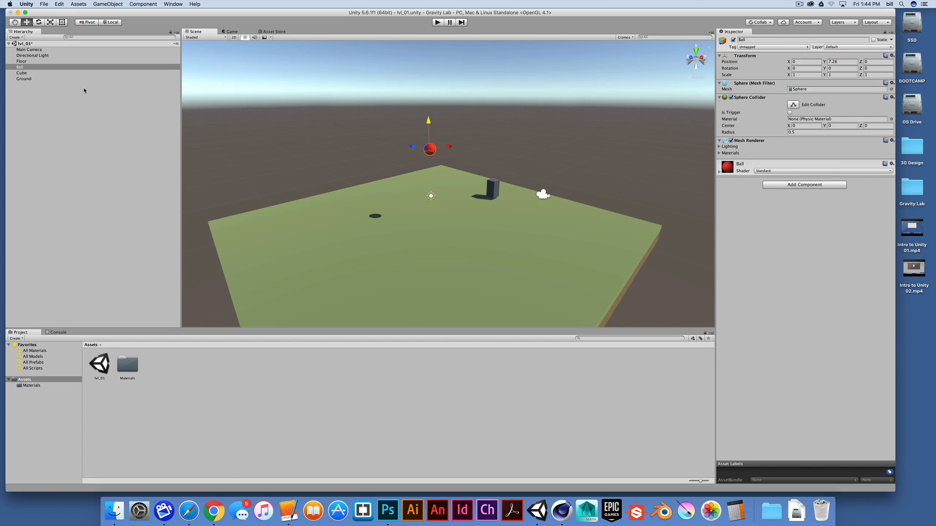
left_click(37, 50)
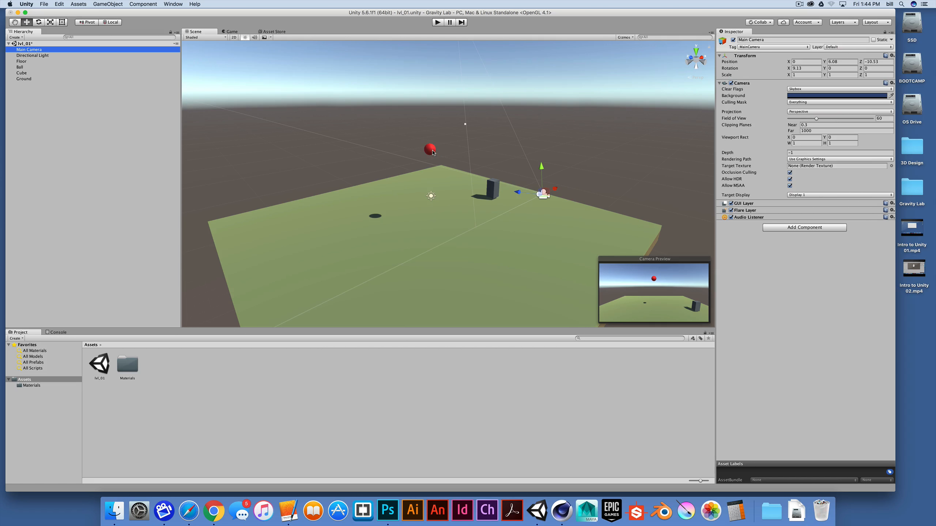
Step: Add a Rigidbody physics component to the Ball and run the game to test gravity on it, then stop playback
left_click(23, 67)
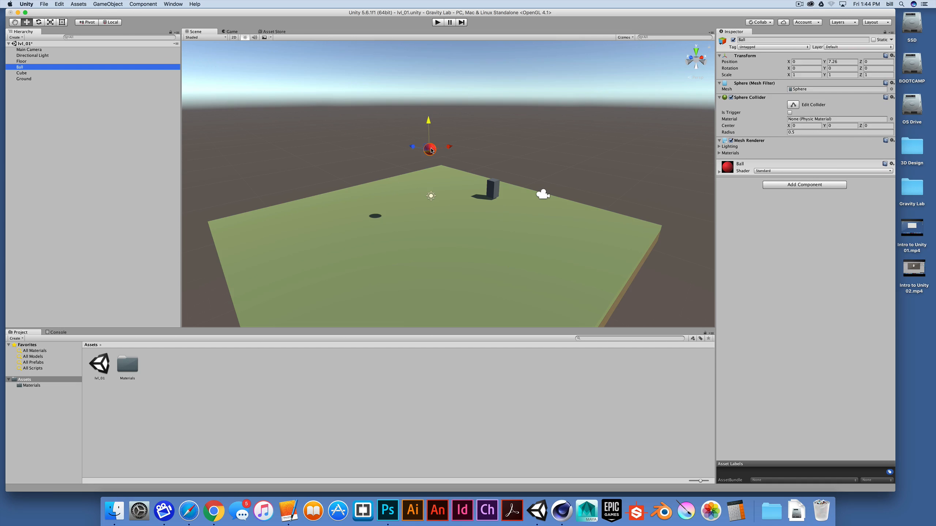
left_click(144, 4)
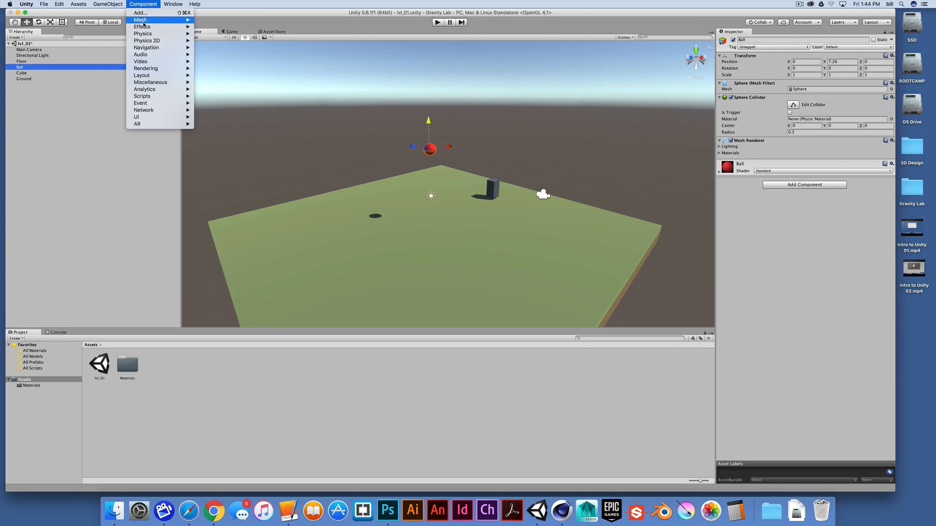
mouse_move(146, 35)
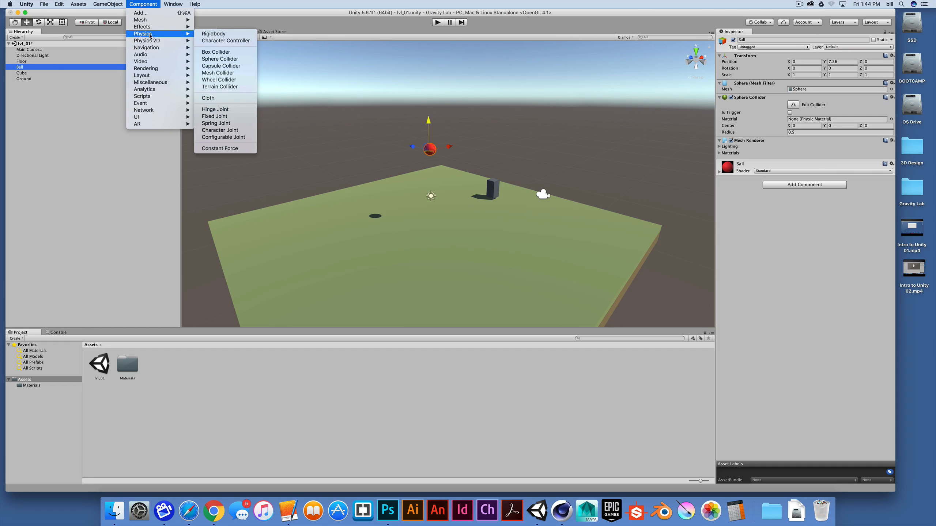
left_click(212, 35)
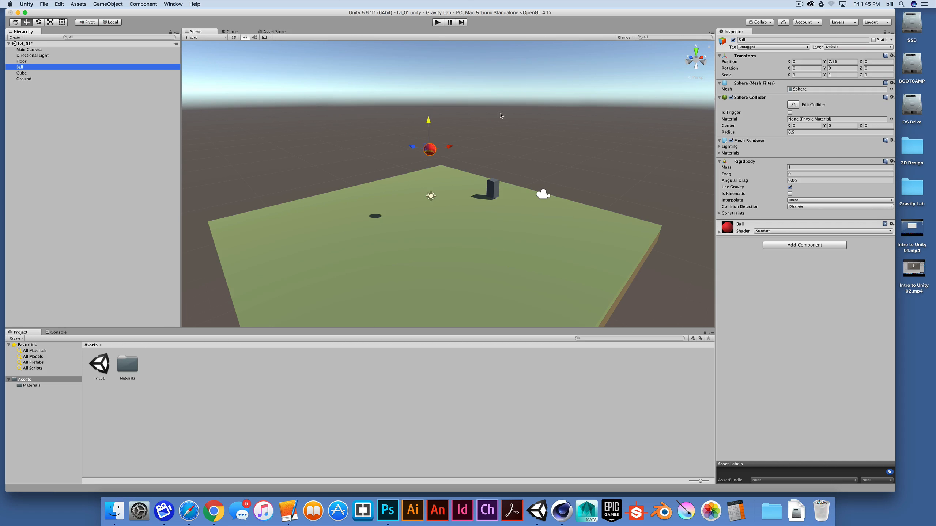
left_click(438, 23)
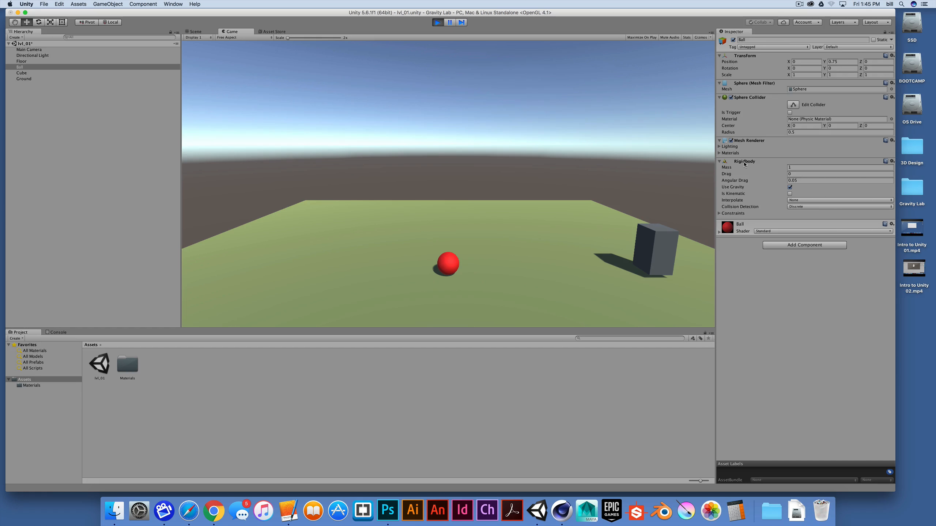
key("super+p")
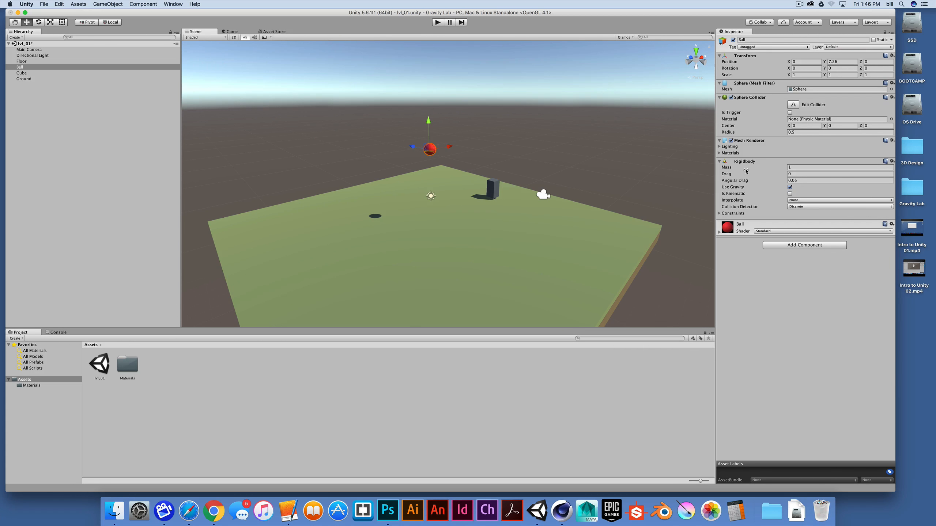
Step: Remove the Rigidbody component from the Ball and run the game to test it without physics, ending in edit mode
left_click(892, 162)
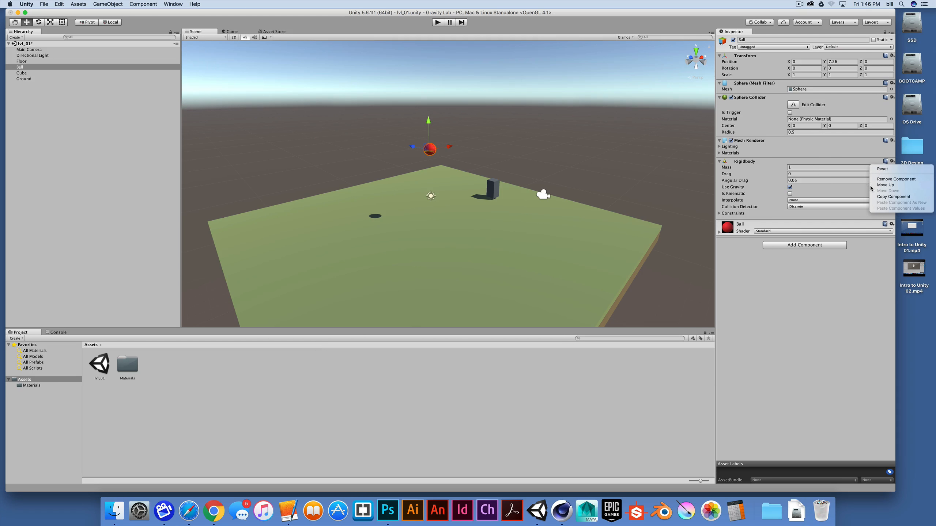
left_click(899, 180)
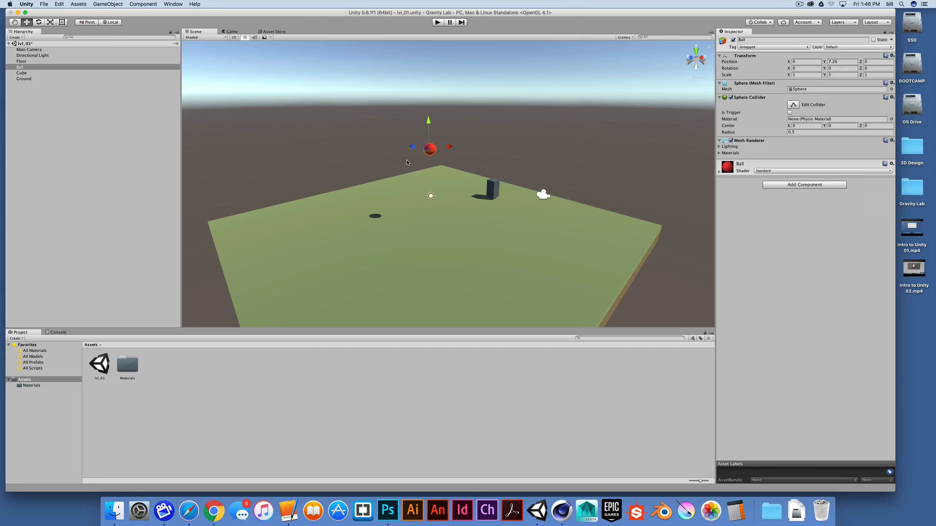
key("super+p")
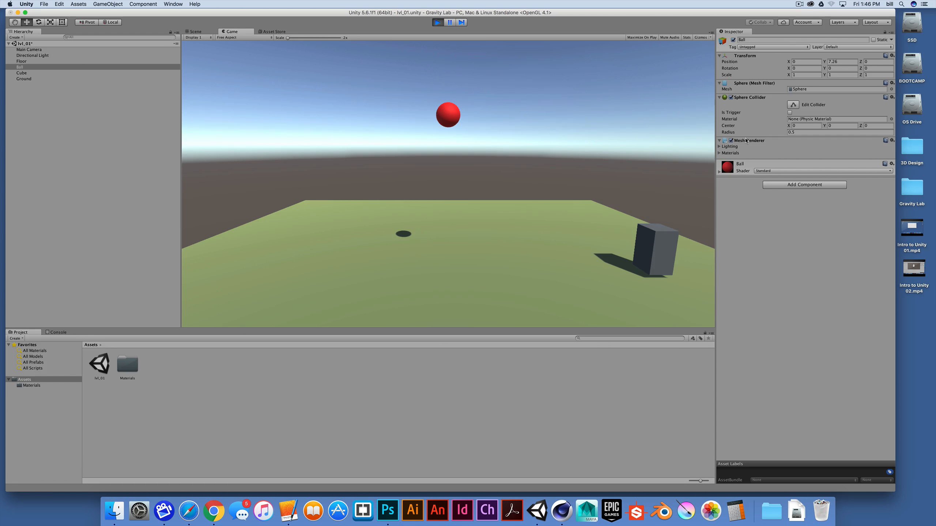
left_click(437, 23)
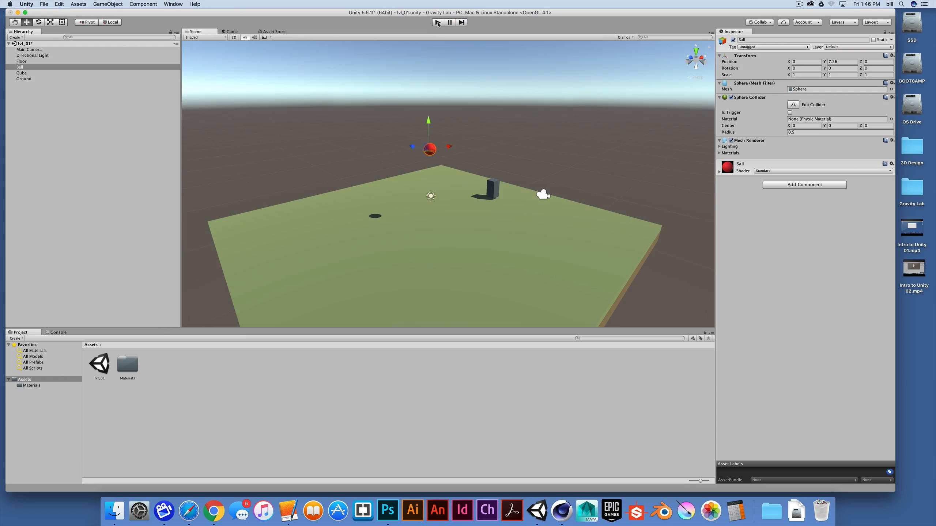
Step: Add a Rigidbody physics component back onto the Ball and run the game to test its fall, ending in edit mode
left_click(143, 5)
mouse_move(153, 35)
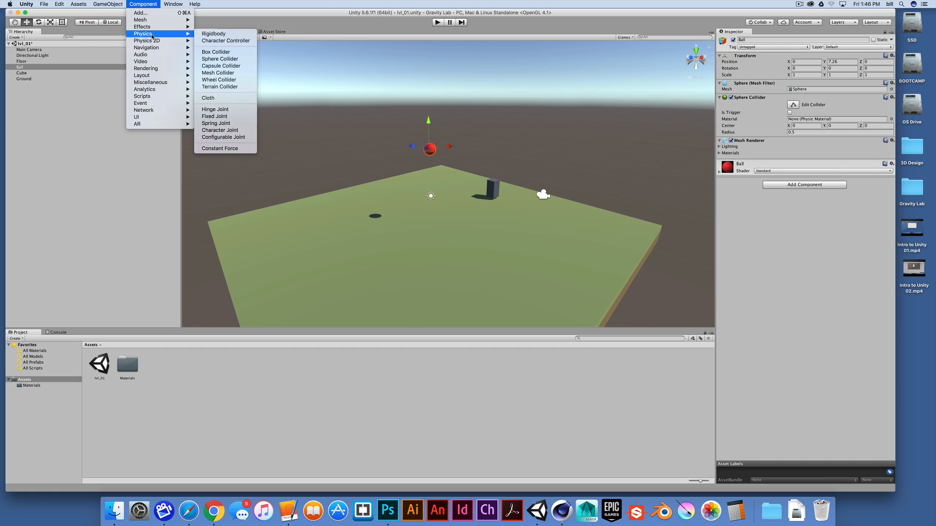
left_click(215, 36)
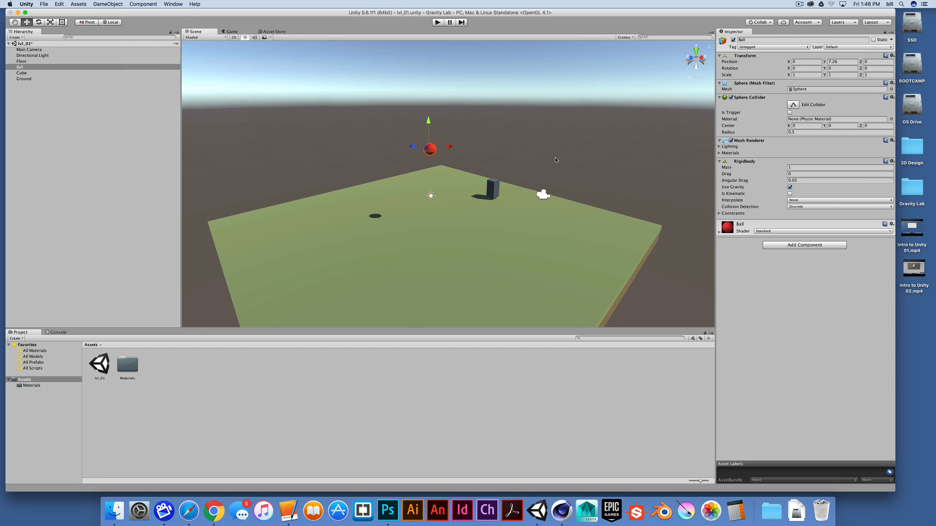
key("super+p")
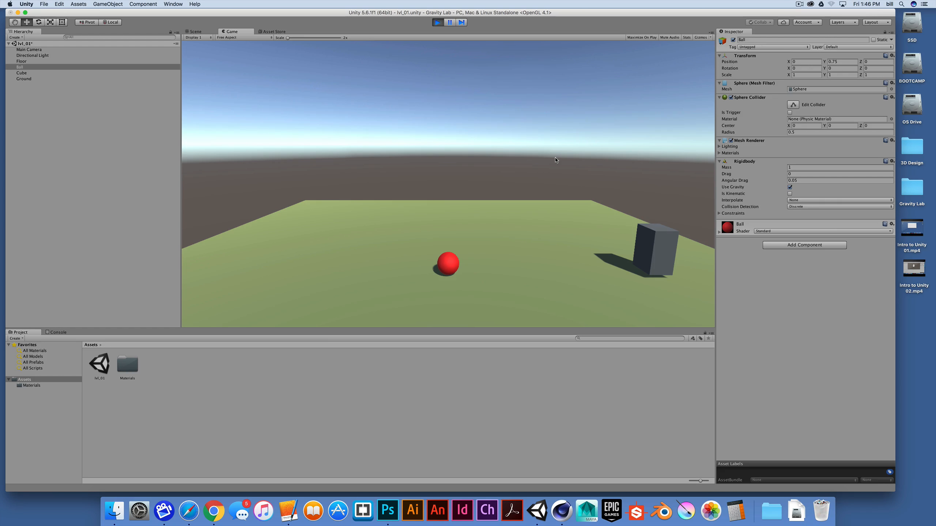
key("super+p")
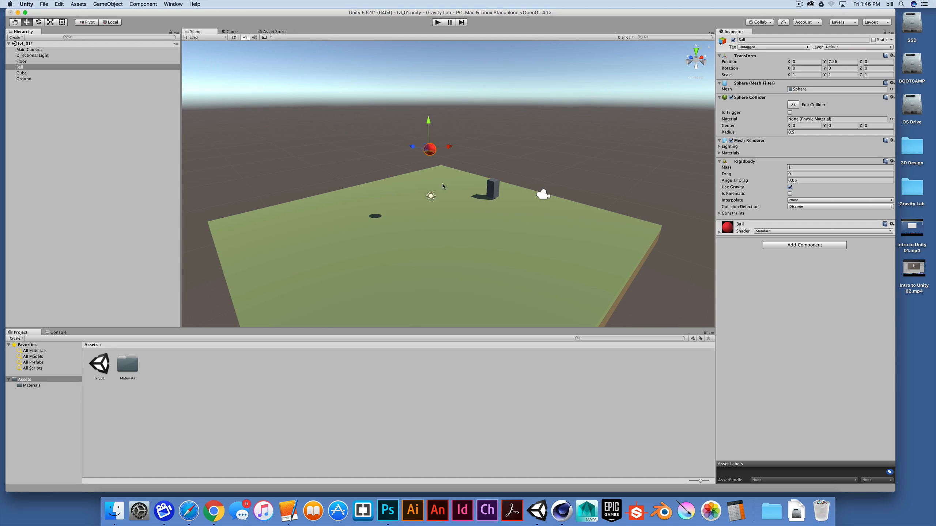
Step: Open the Rigidbody manual page from the Ball's component, read through its properties table, and return to Unity
left_click_drag(443, 186, 620, 179, "alt")
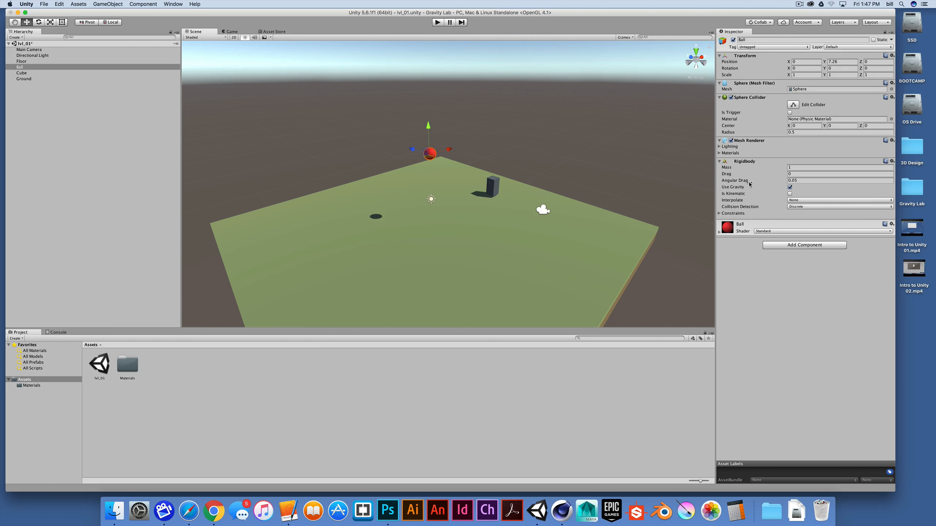
left_click_drag(446, 188, 412, 183, "alt")
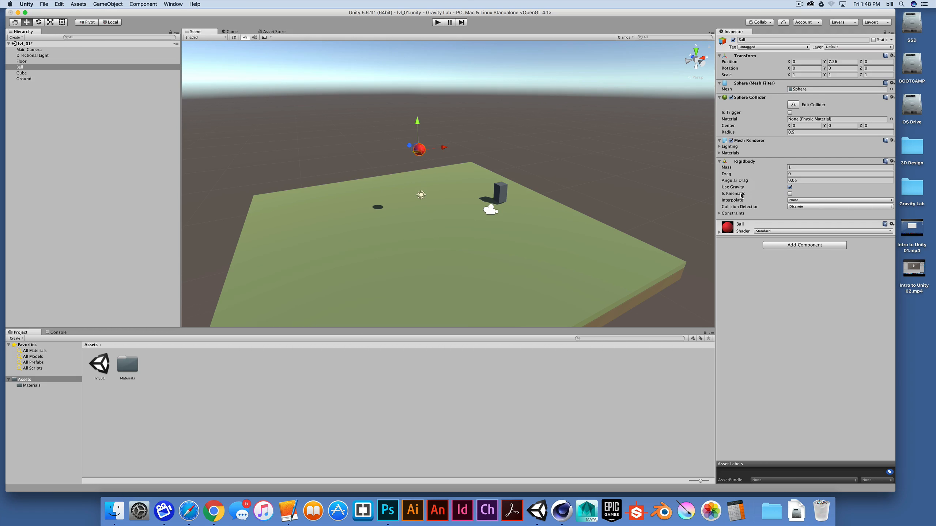
left_click(886, 161)
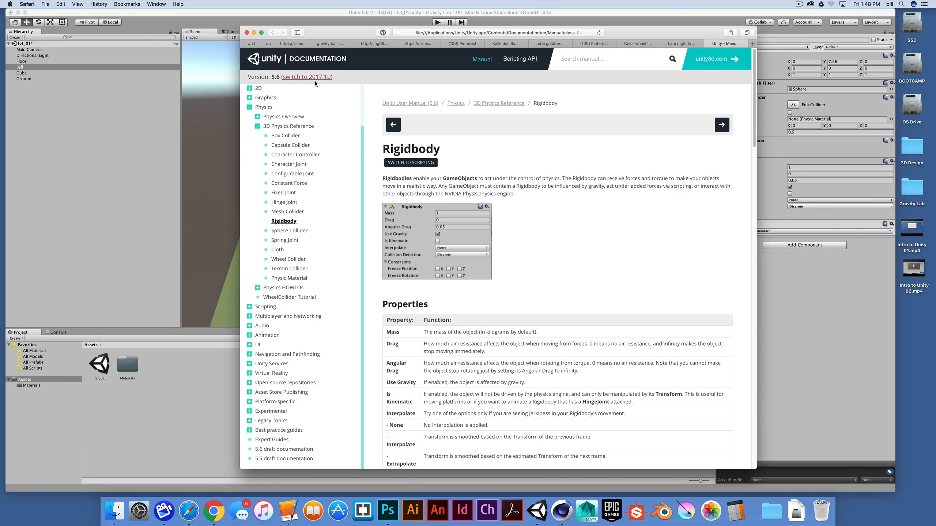
scroll(561, 264, "down", 3)
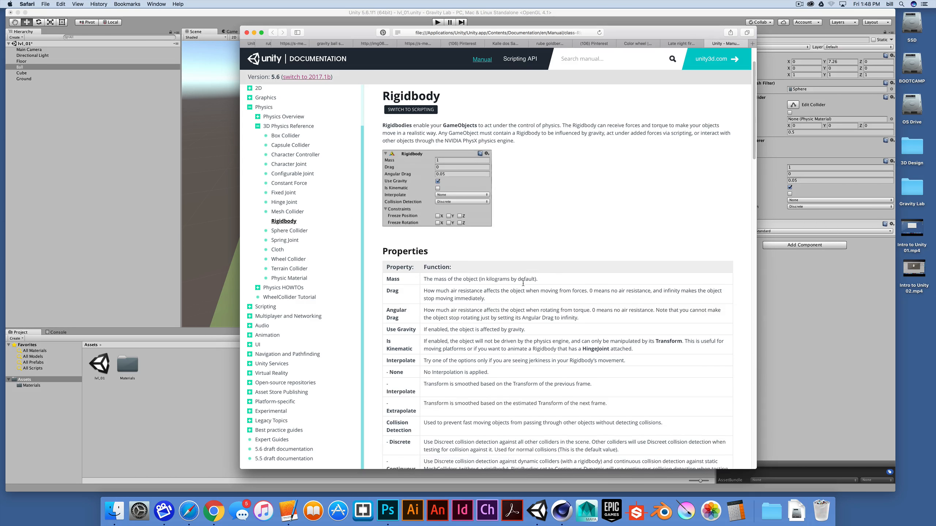
scroll(536, 292, "up", 3)
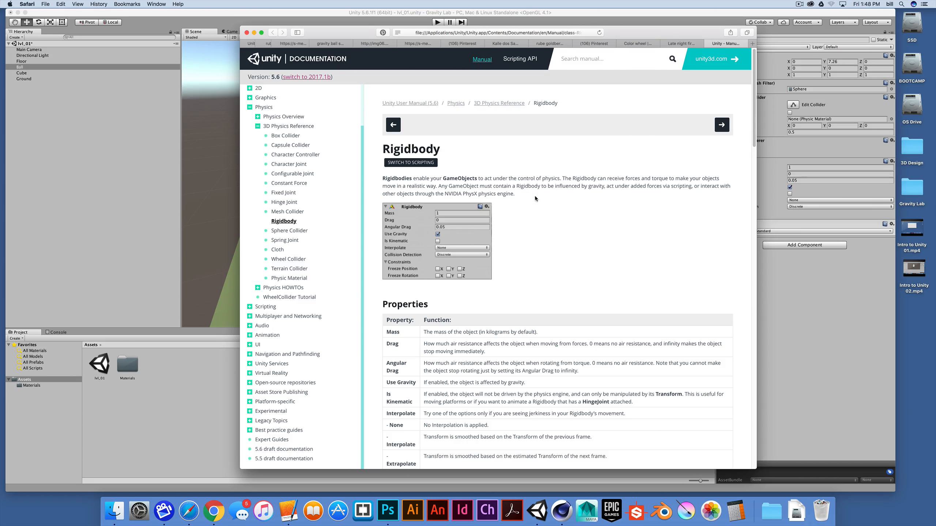
scroll(480, 301, "down", 2)
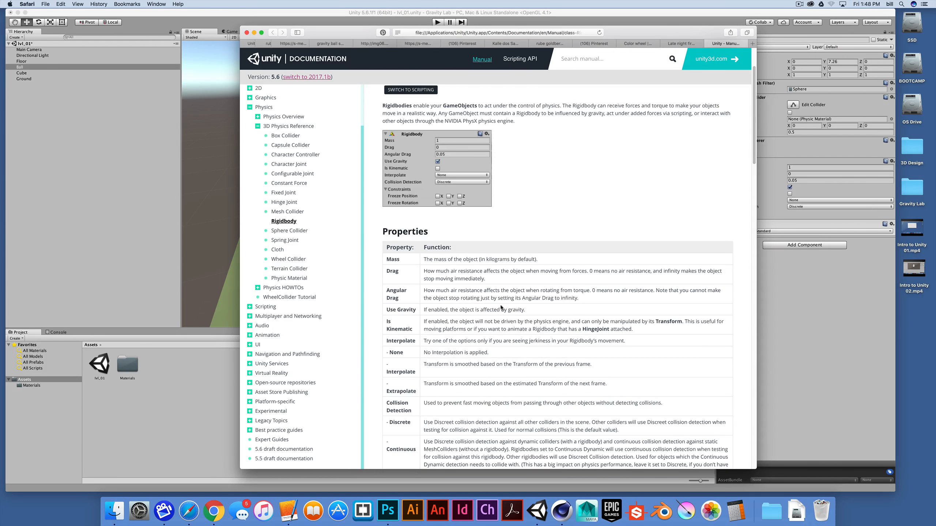
scroll(502, 308, "down", 4)
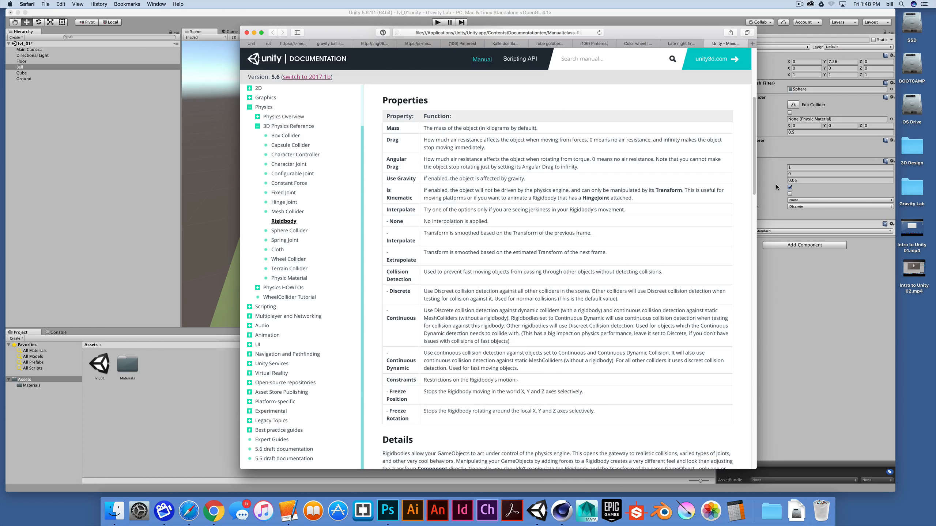
left_click(794, 304)
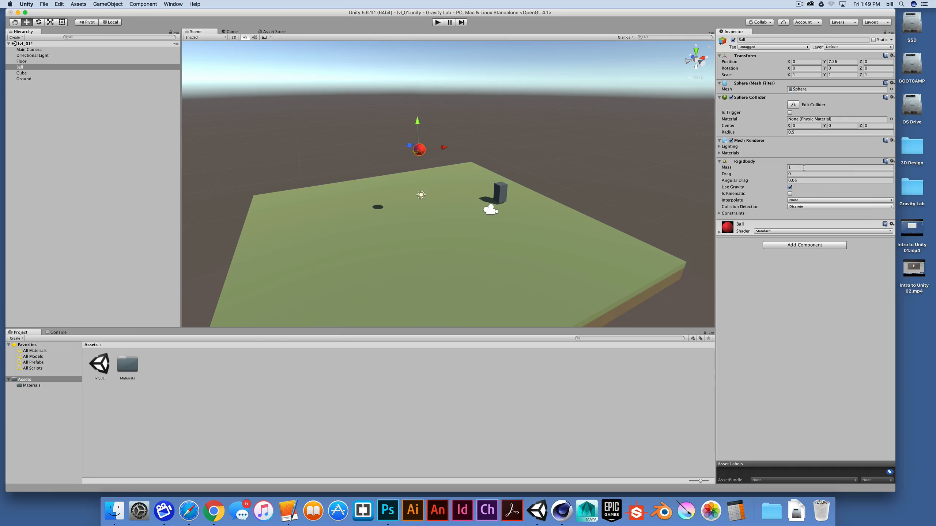
Step: Try mass 15, drag 2, angular drag 23412, Is Kinematic and Extrapolate interpolation on the Ball's Rigidbody, and reset the component to its defaults
left_click(892, 162)
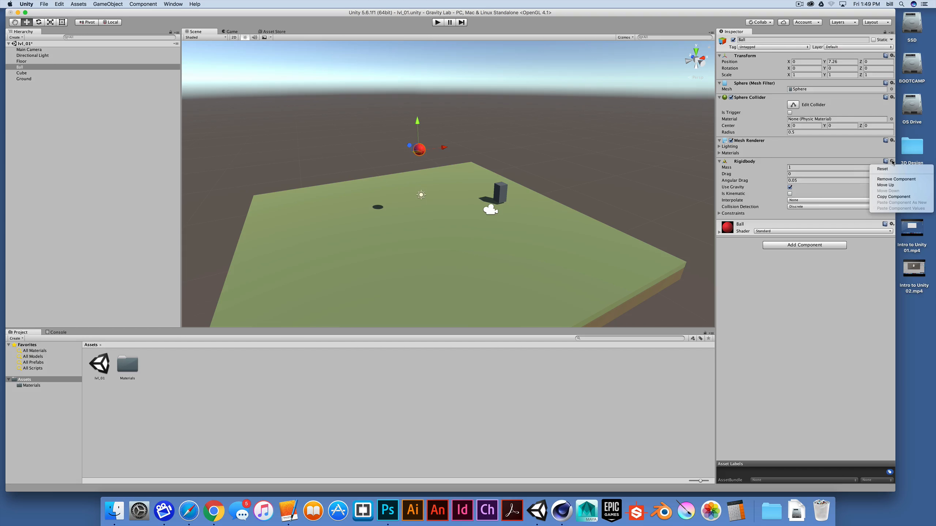
left_click(883, 168)
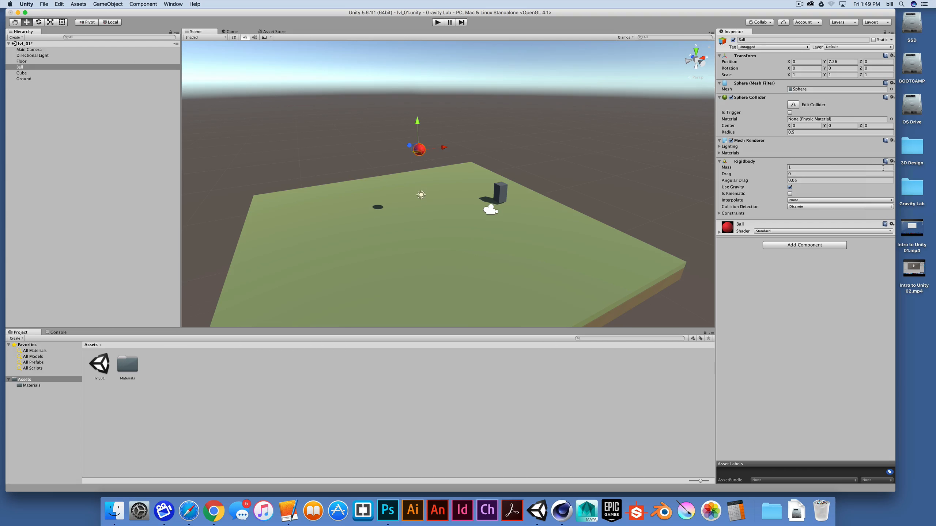
left_click(826, 167)
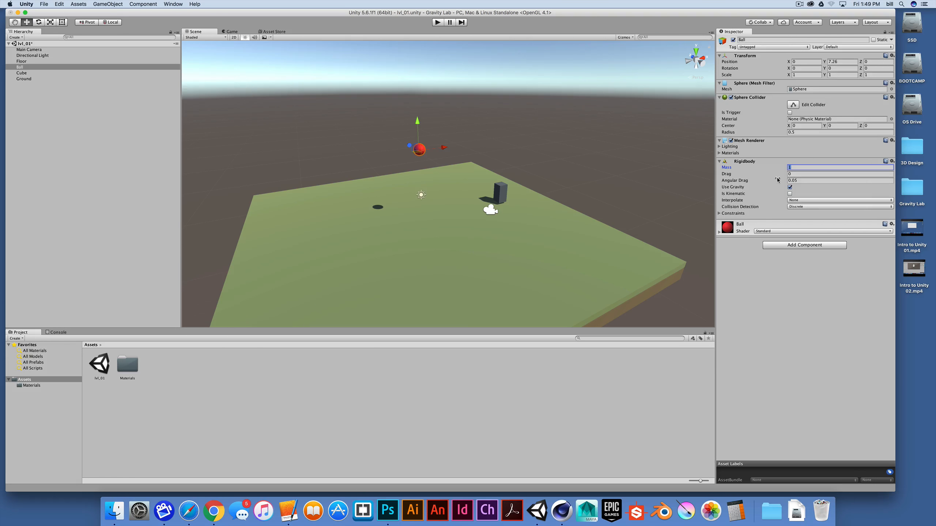
type("15")
key("Tab")
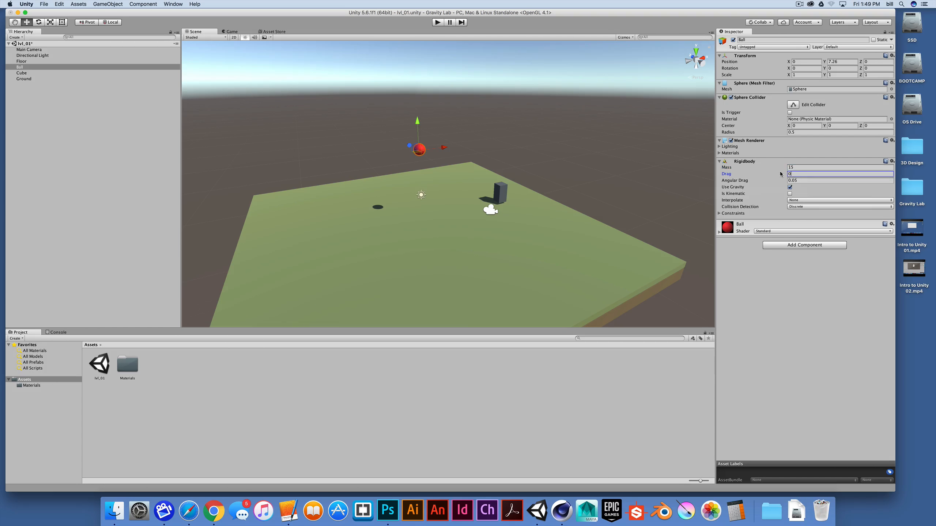
type("2")
key("Tab")
type("23412")
left_click(790, 193)
left_click(792, 200)
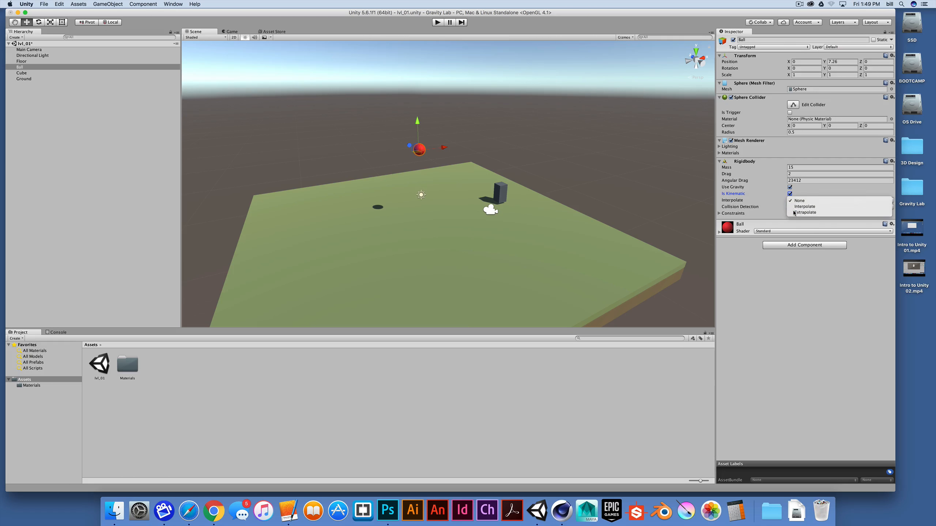
left_click(789, 213)
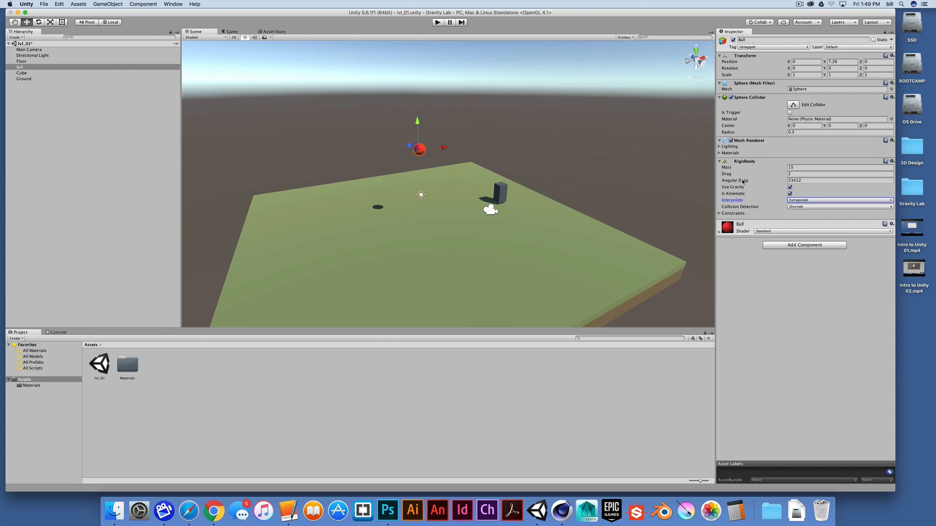
left_click(892, 162)
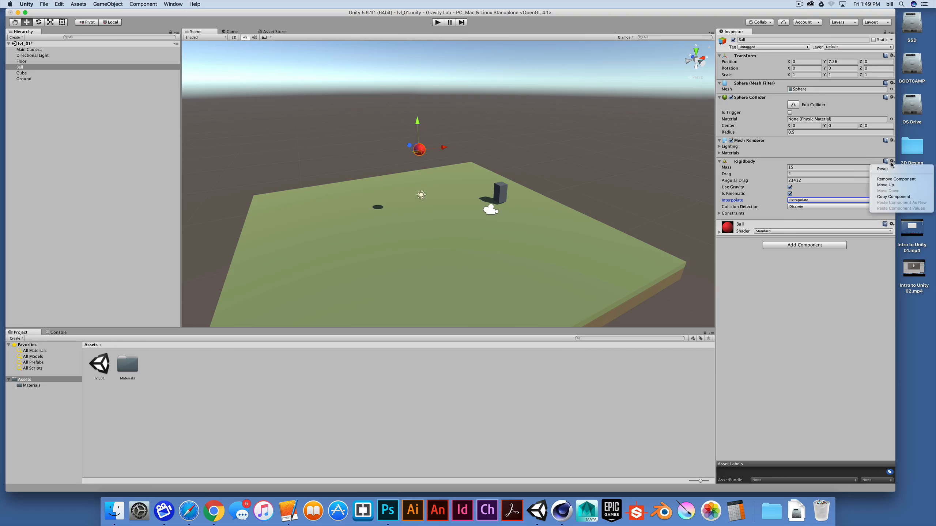
left_click(883, 168)
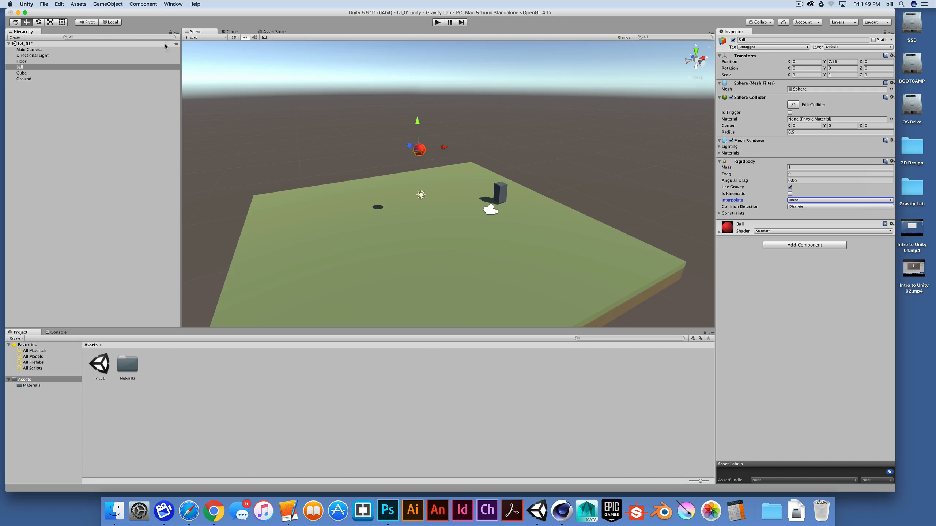
Step: Create a new 3D cube in the scene and name it Platform
left_click(106, 4)
mouse_move(118, 28)
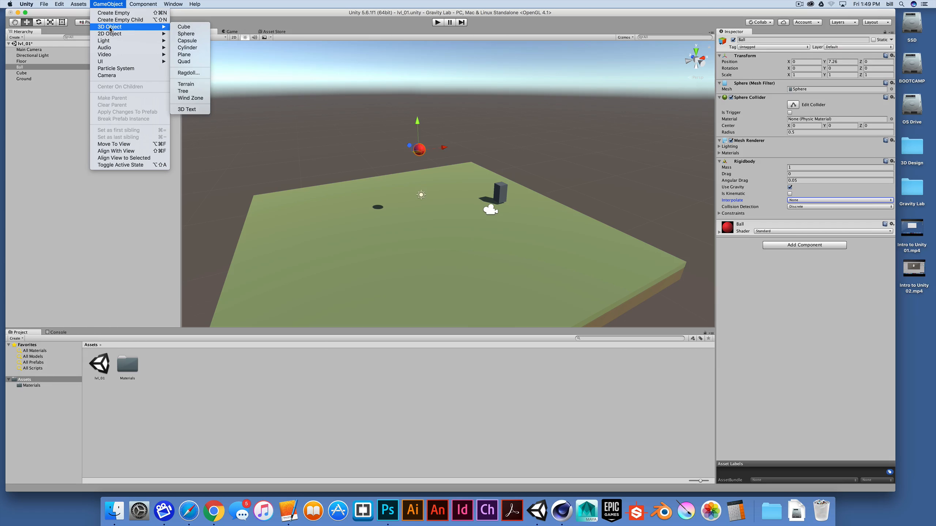
left_click(187, 27)
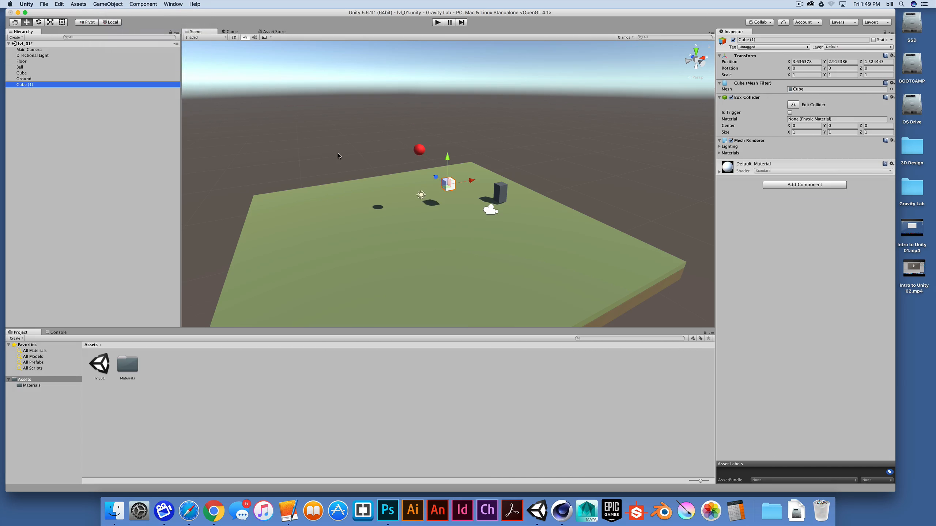
key("Return")
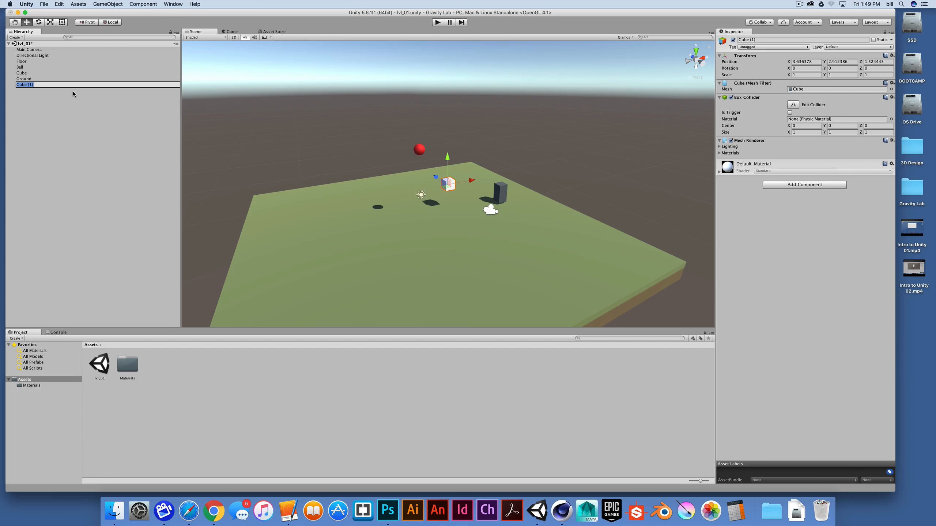
type("Platform")
key("Return")
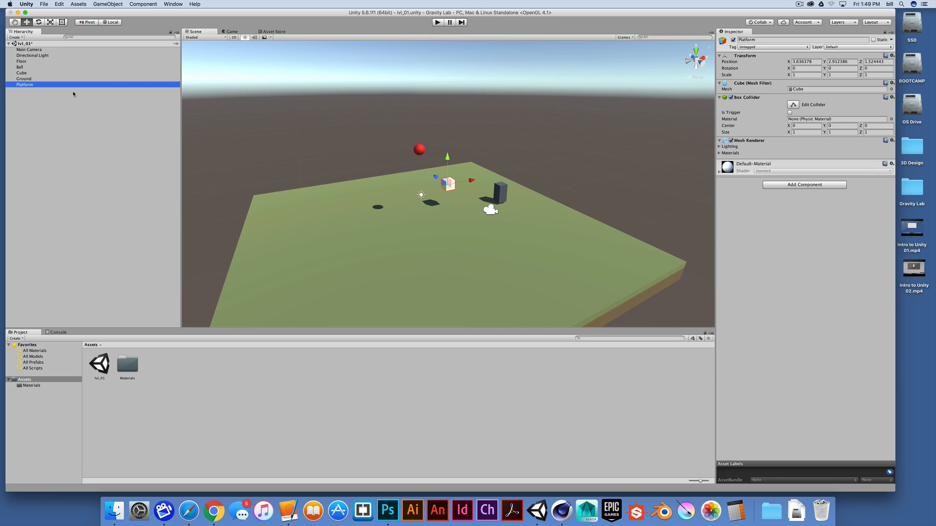
Step: Scale the Platform to 4 on X, 0.25 on Y and 3 on Z
left_click(795, 75)
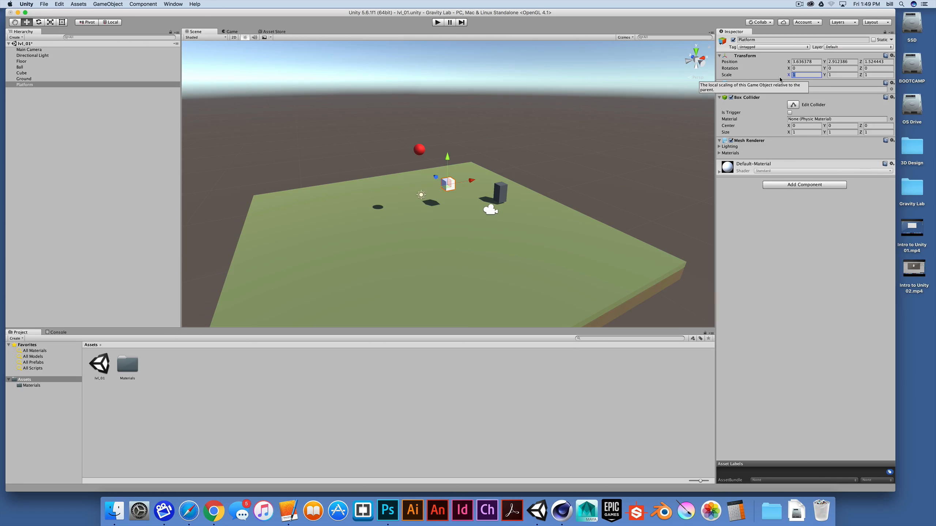
type("4")
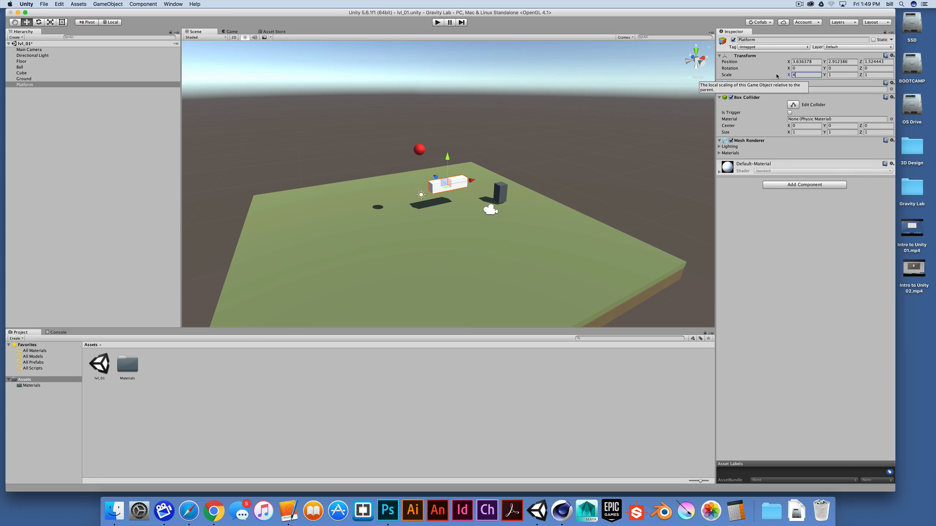
left_click(867, 75)
type("3")
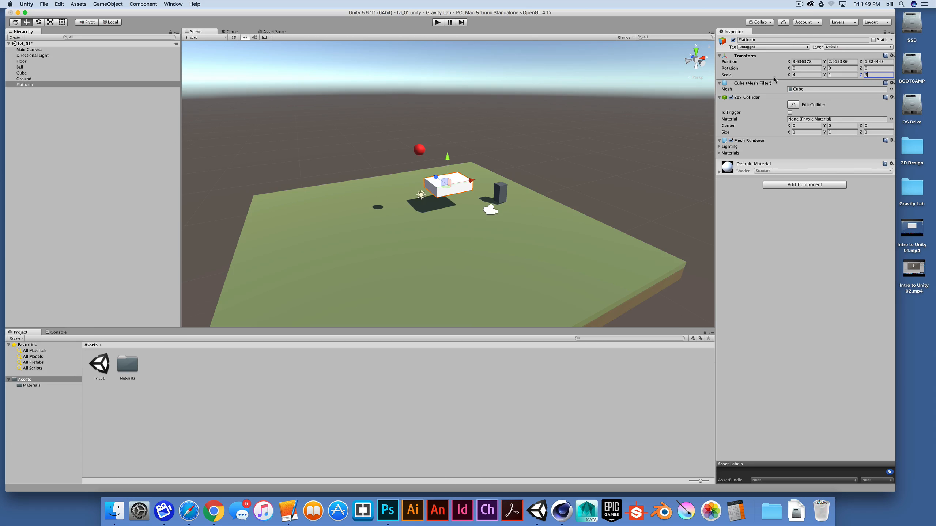
left_click(842, 75)
type("0.25")
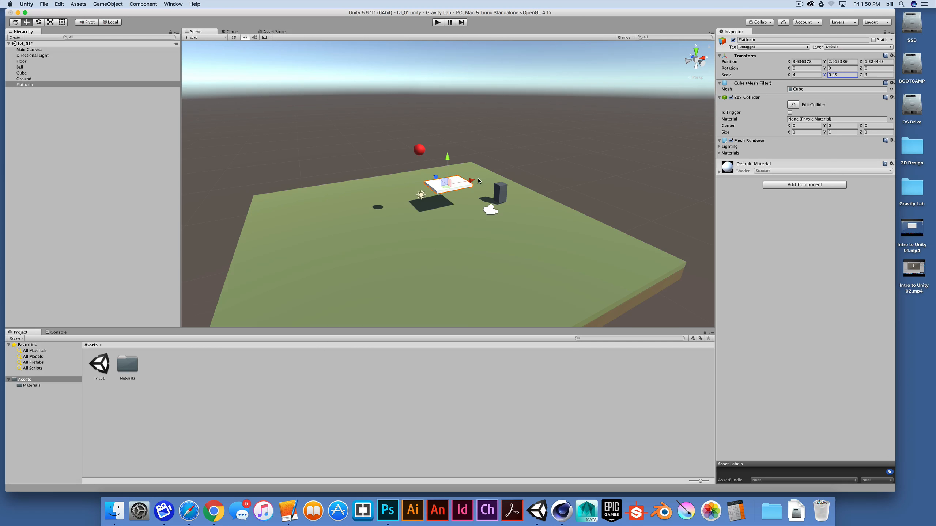
Step: Move the Platform horizontally beneath the Ball, to about X 0.26 and Z 0.45
left_click_drag(473, 181, 463, 183)
left_click_drag(456, 185, 528, 203)
left_click_drag(442, 179, 752, 217)
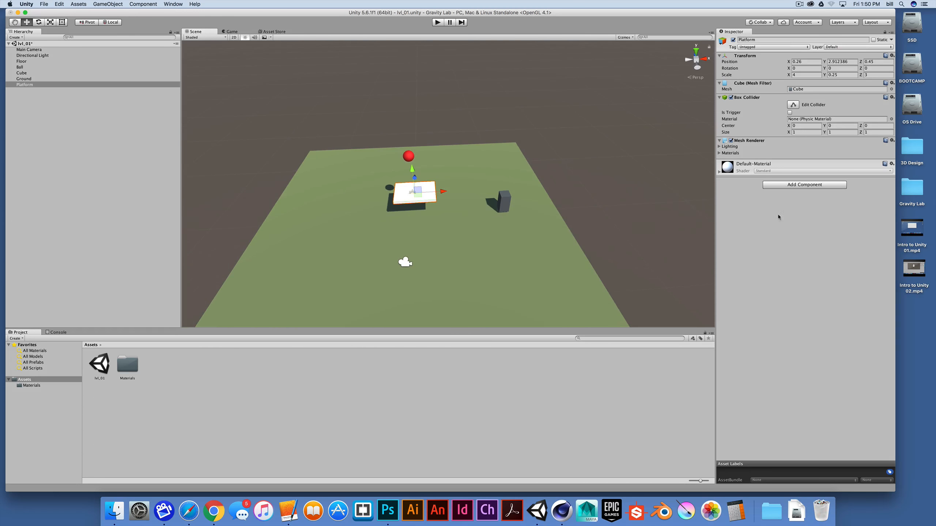
left_click_drag(447, 200, 436, 195, "alt")
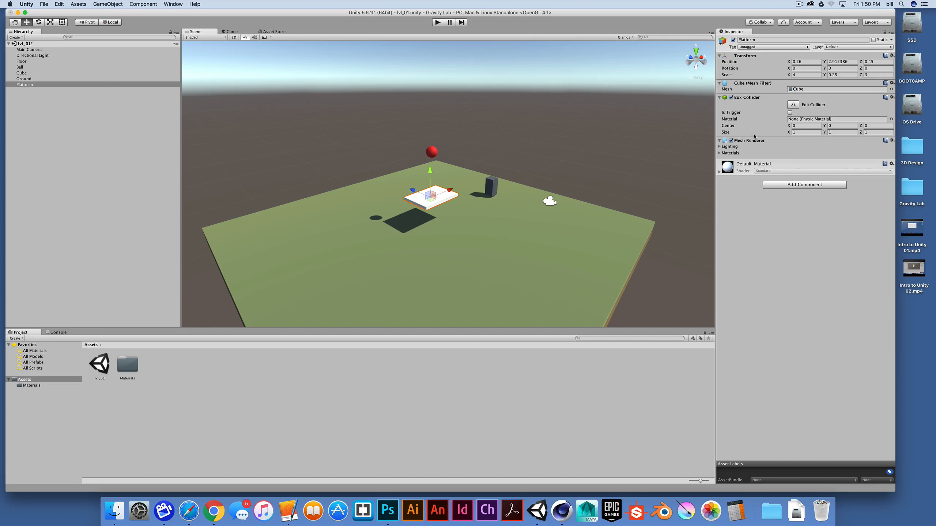
Step: Tilt the Platform by setting its Z rotation to -25
left_click_drag(861, 68, 608, 107)
left_click_drag(575, 136, 431, 168, "alt")
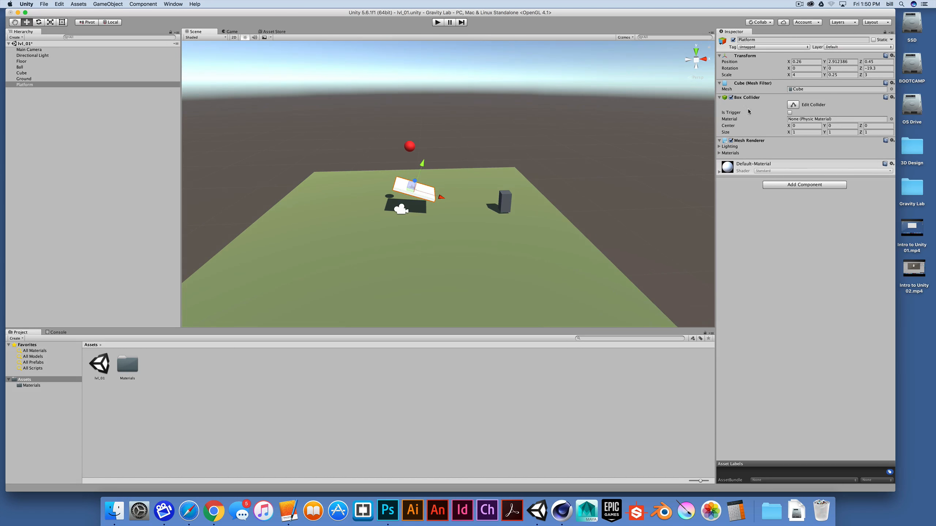
left_click_drag(861, 69, 857, 69)
left_click(872, 69)
type("-25")
Step: Reposition the tilted Platform along its axes under the Ball, at about X 0.11, Y 3.76 and Z -0.06
scroll(408, 203, "up", 4)
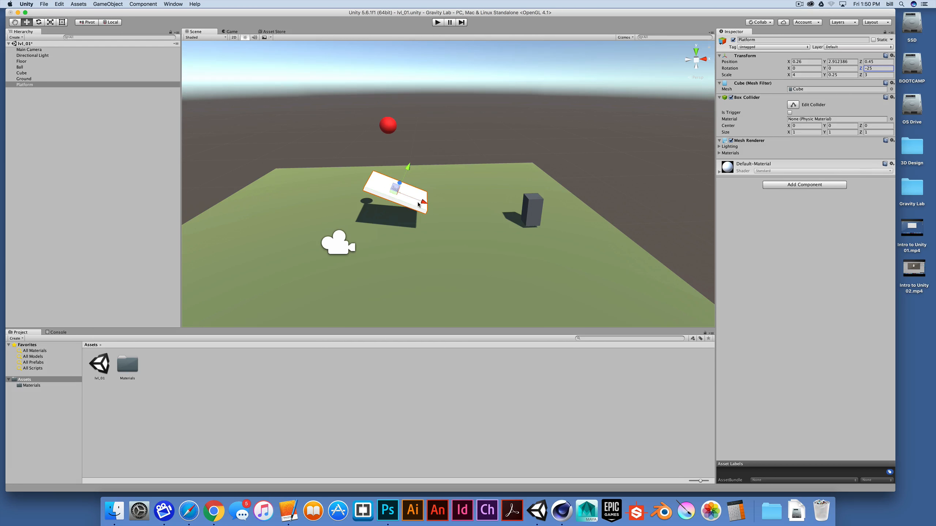
middle_click_drag(417, 205, 474, 211)
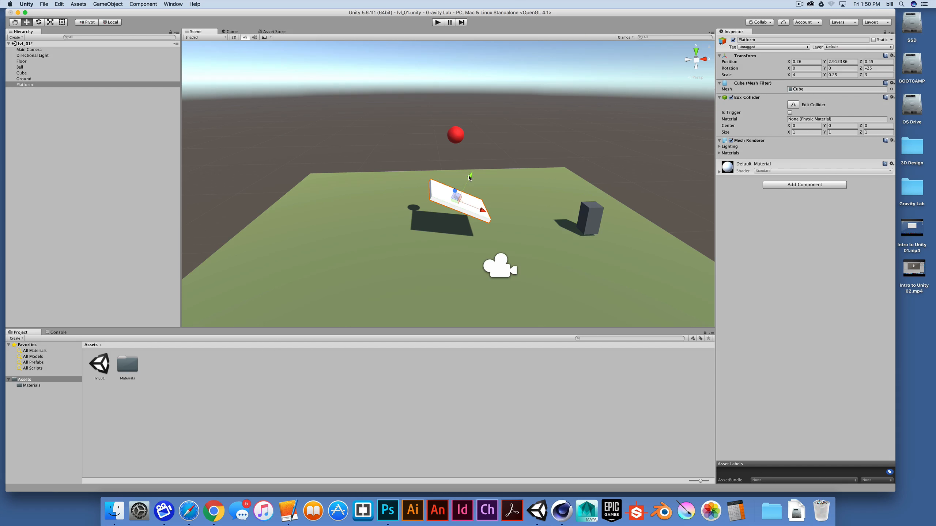
mouse_move(469, 177)
left_mouse_down()
mouse_move(530, 107)
mouse_move(476, 165)
left_mouse_up()
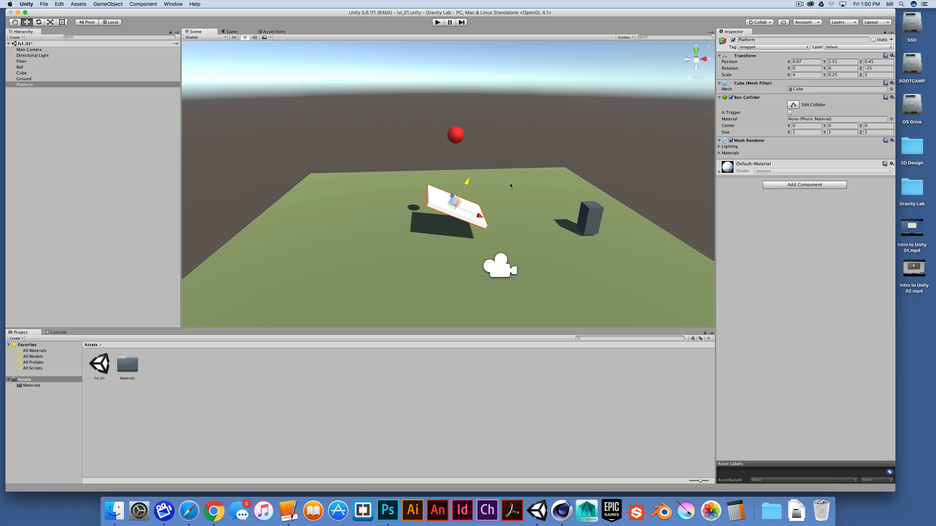
left_click_drag(466, 183, 446, 112)
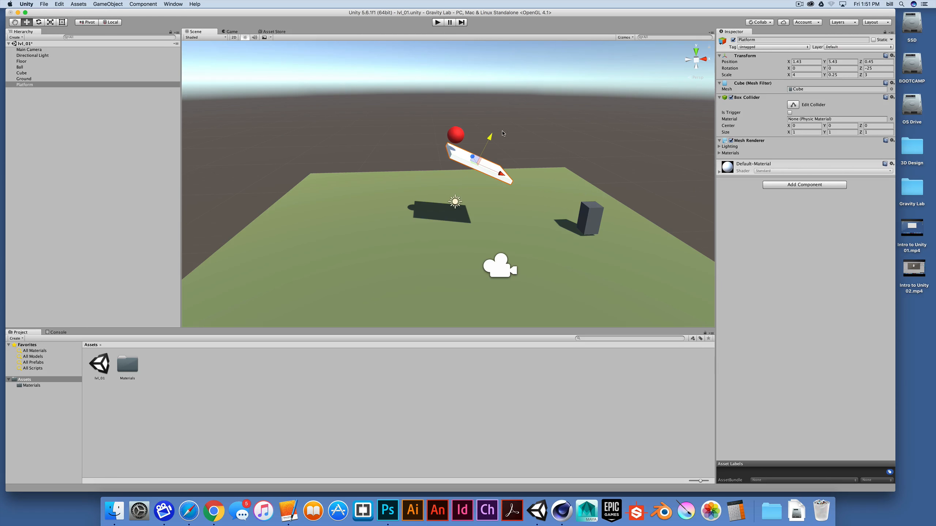
left_click_drag(503, 133, 518, 112)
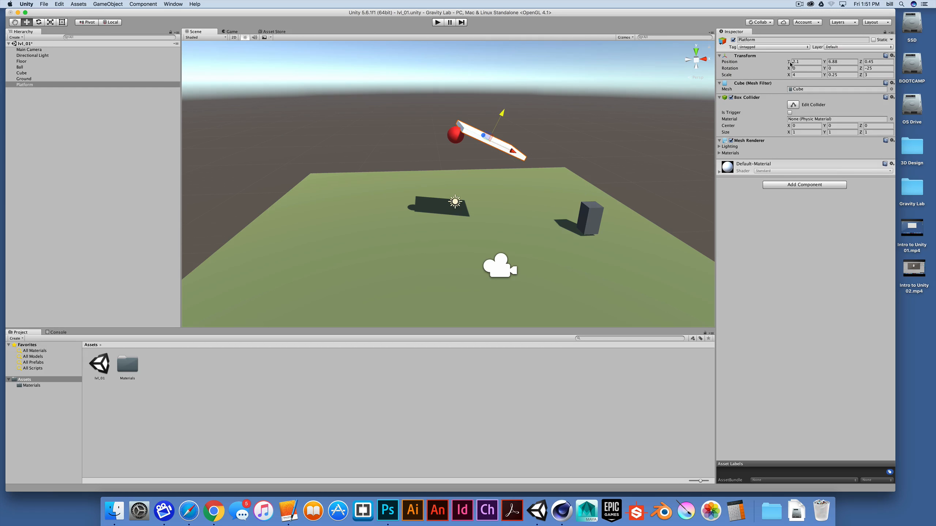
left_click_drag(503, 113, 457, 179)
left_click_drag(484, 210, 476, 207)
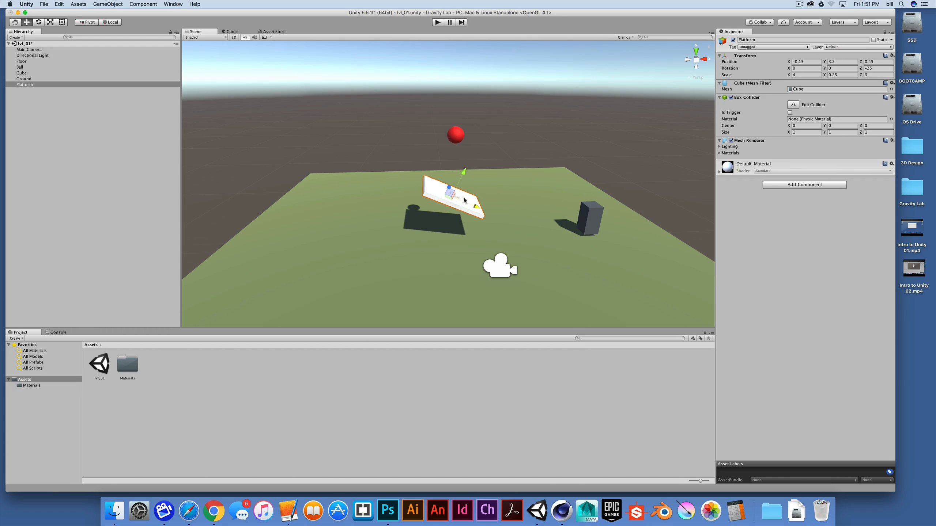
left_click_drag(464, 172, 587, 215)
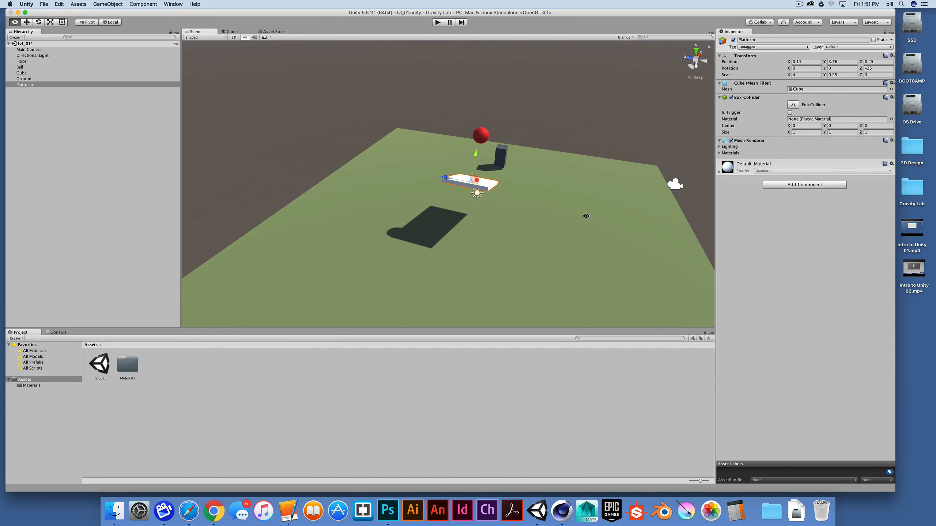
left_click_drag(445, 180, 355, 166)
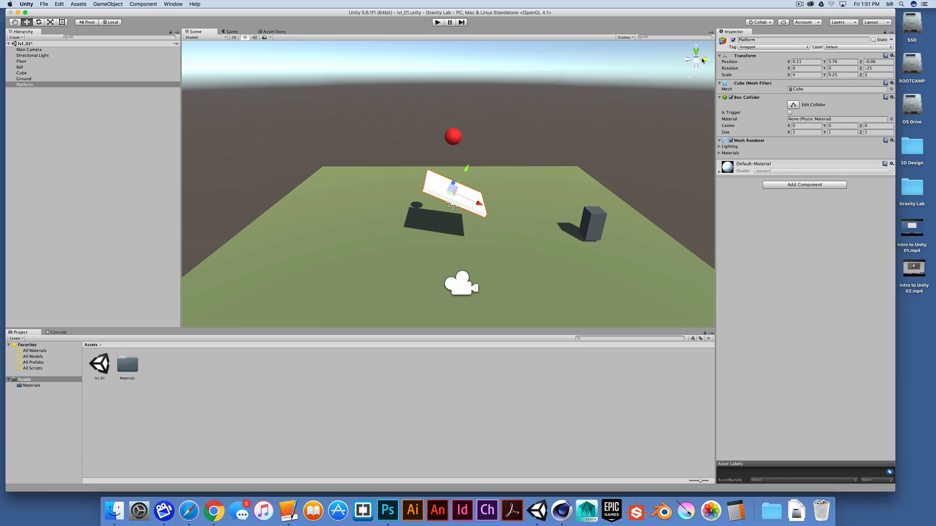
Step: Run the game to test the Ball dropping onto the tilted Platform
left_click_drag(475, 209, 463, 171, "alt")
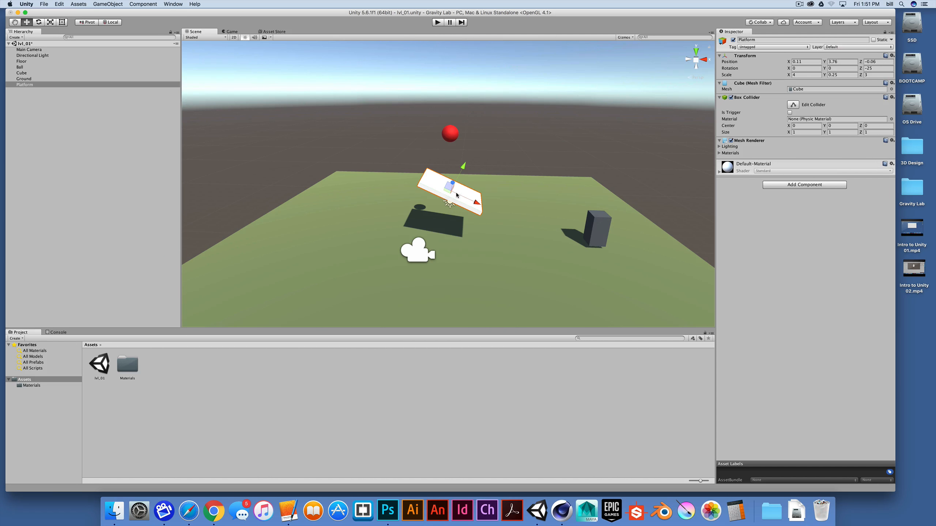
left_click(438, 23)
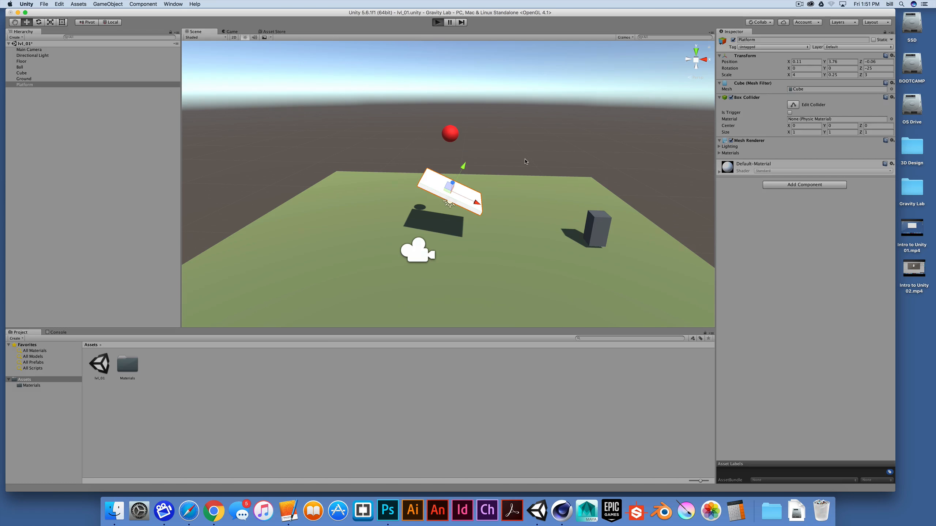